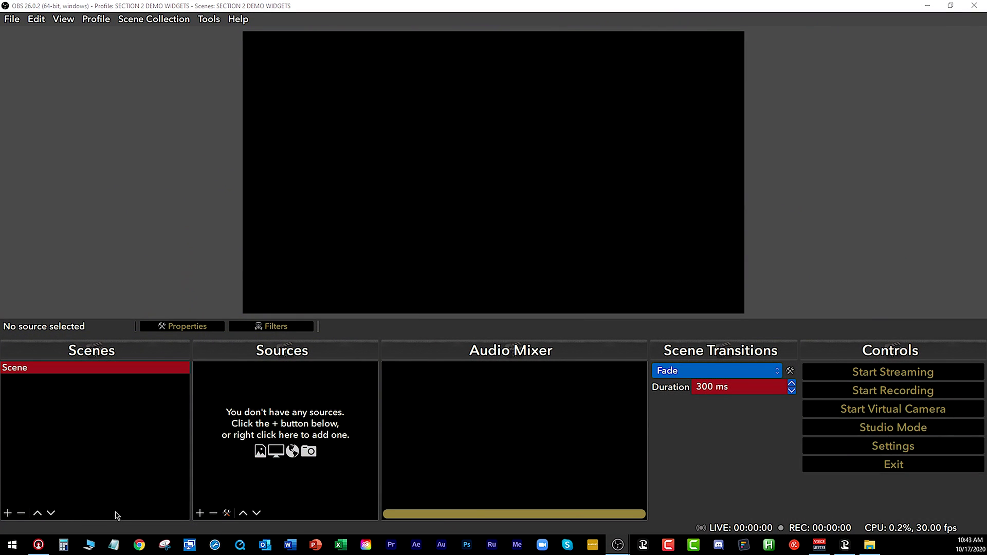
Step: Rename the scene 'Scene' to 'TESTING WIDGETS'
{"action": "right_click", "coordinate": [20, 370]}
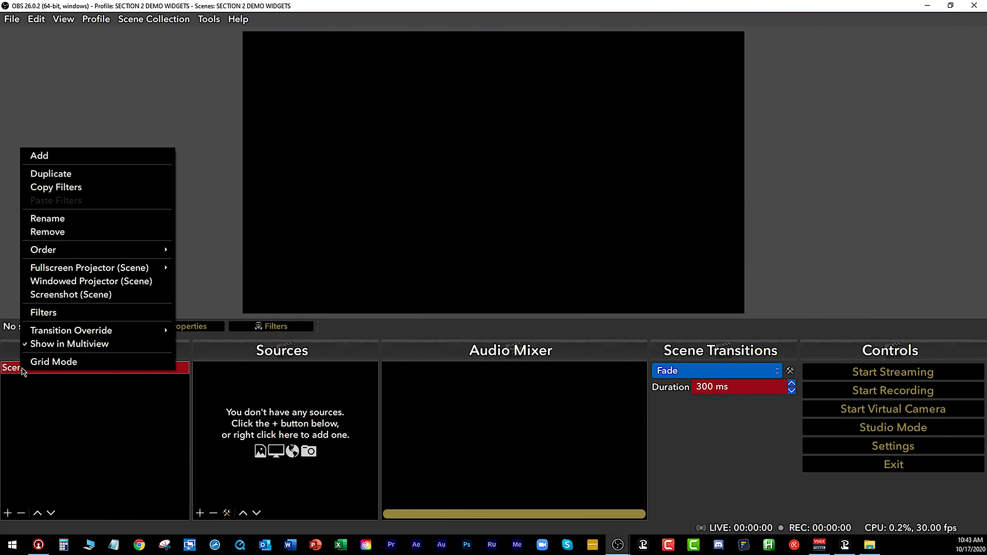
{"action": "left_click", "coordinate": [55, 216]}
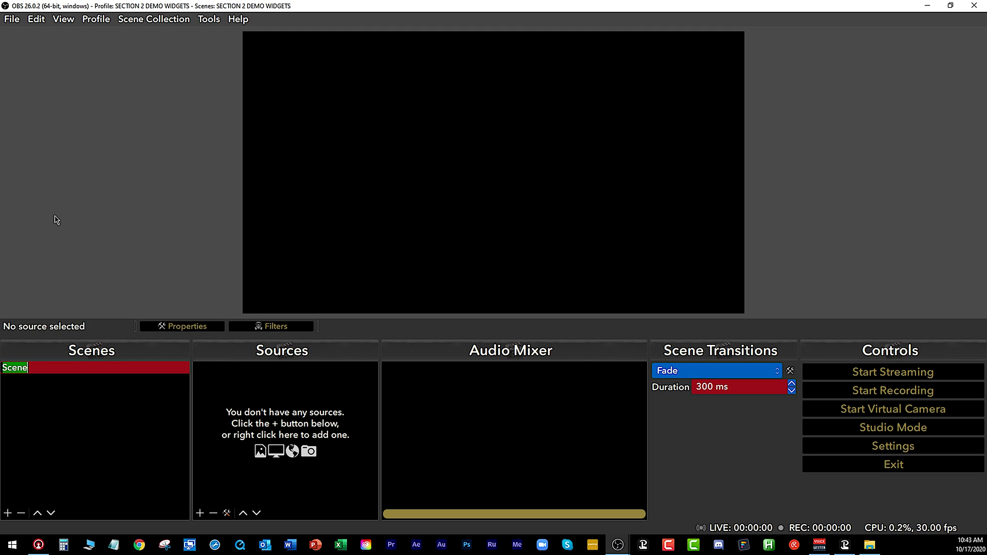
{"action": "type", "text": "TESTING WIDGETS"}
{"action": "key", "text": "Return"}
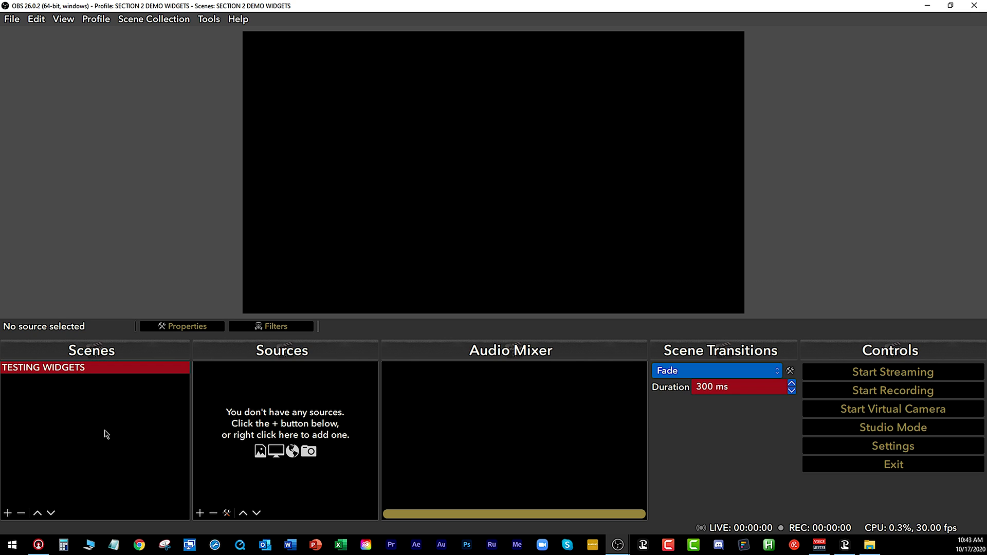
Step: Add a Text (GDI+) source named 'TEXT DEMO' to the scene
{"action": "left_click", "coordinate": [200, 513]}
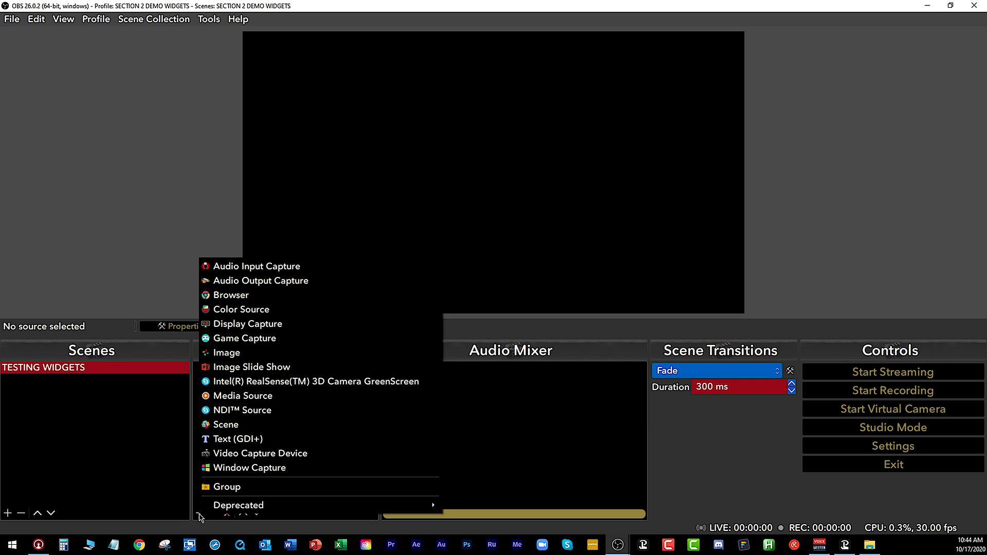
{"action": "left_click", "coordinate": [243, 439]}
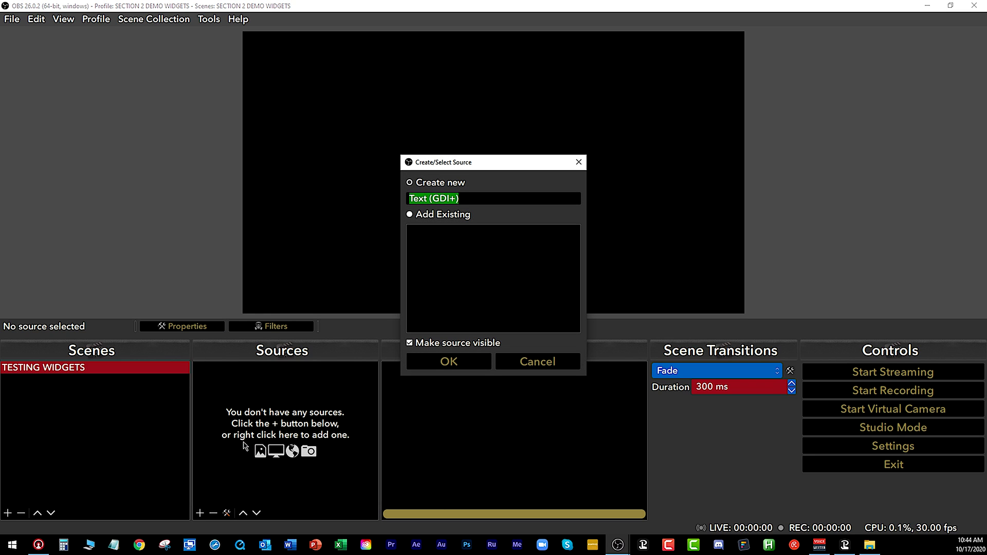
{"action": "type", "text": "TE"}
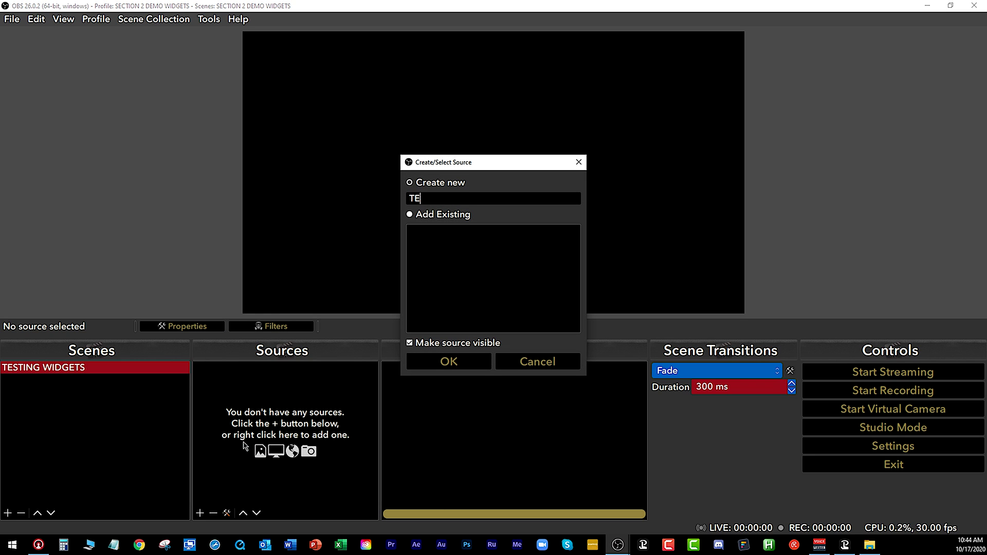
{"action": "type", "text": "XT DEMO"}
{"action": "key", "text": "Return"}
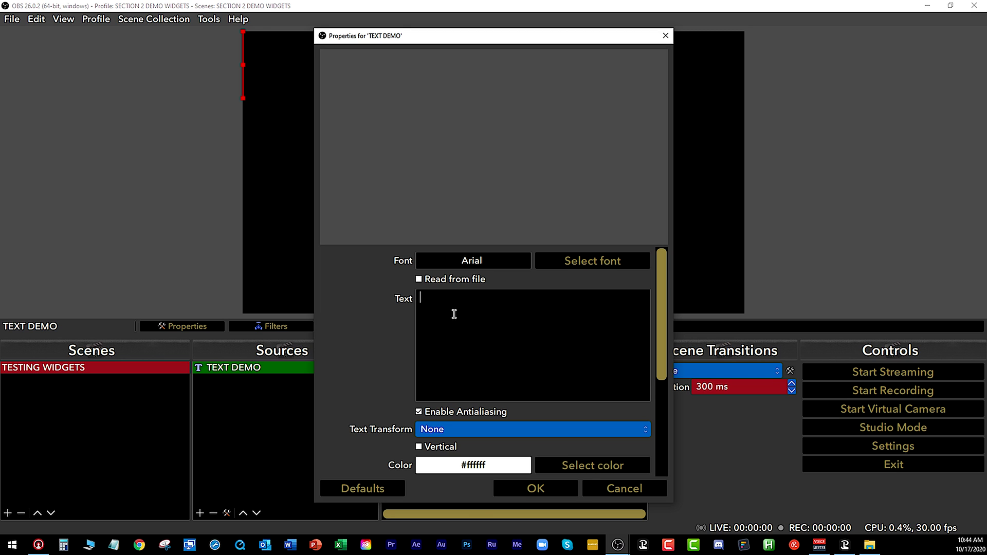
Step: Enter 'BIG PILE OF TEXT.' as the text and paste it several more times
{"action": "type", "text": "BIG PILE"}
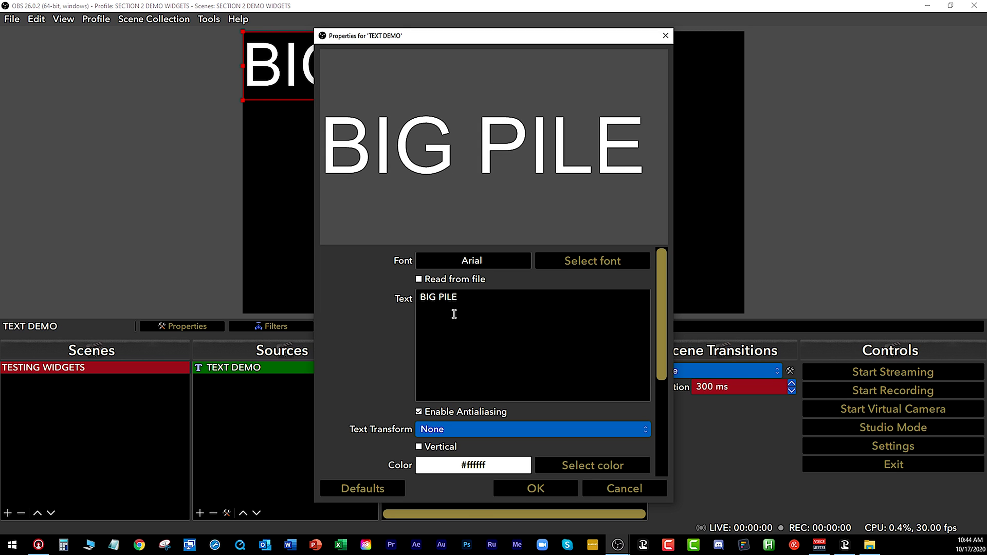
{"action": "type", "text": " OF TEXT"}
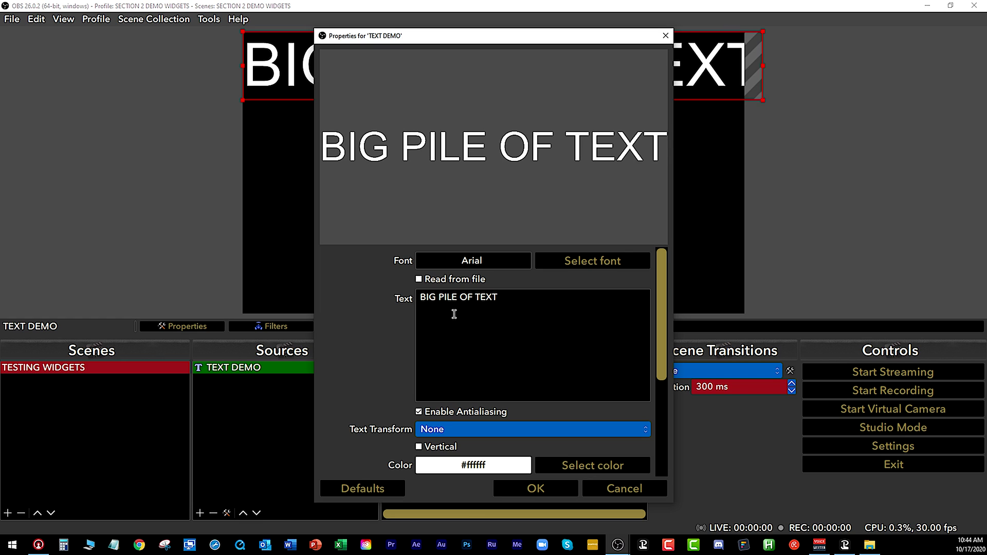
{"action": "type", "text": "."}
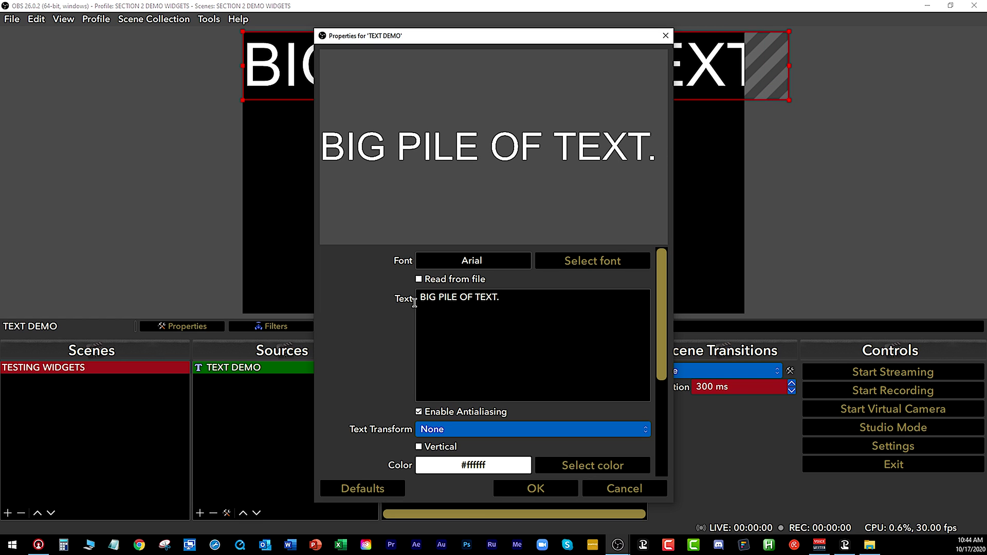
{"action": "key", "text": "ctrl+a"}
{"action": "right_click", "coordinate": [437, 301]}
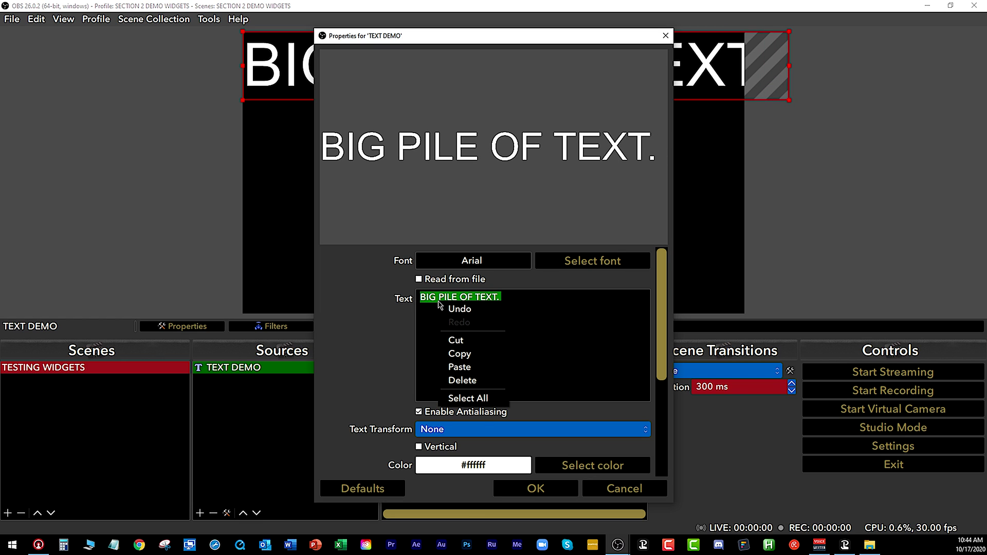
{"action": "left_click", "coordinate": [463, 356]}
{"action": "left_click", "coordinate": [517, 304]}
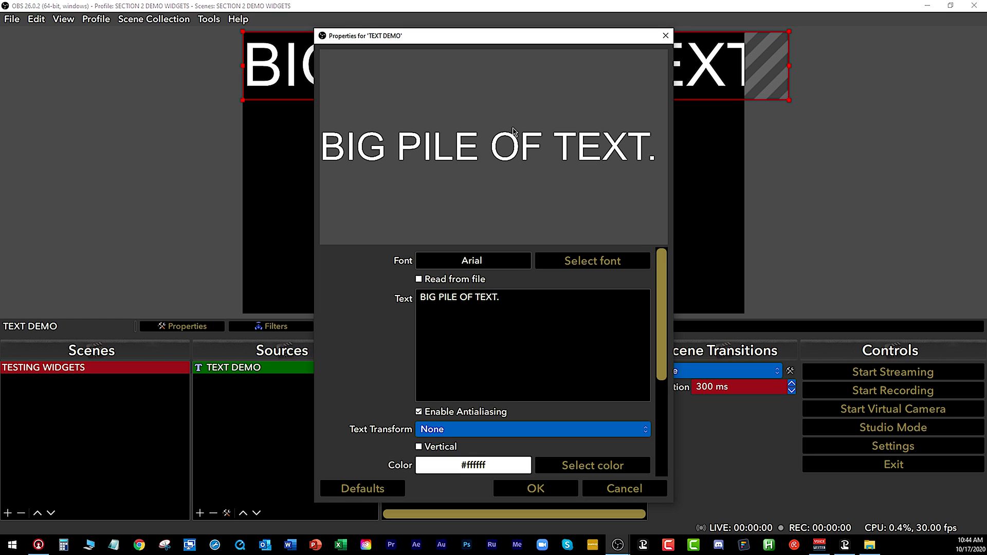
{"action": "key", "text": "ctrl+v"}
{"action": "key", "text": "ctrl+v"}
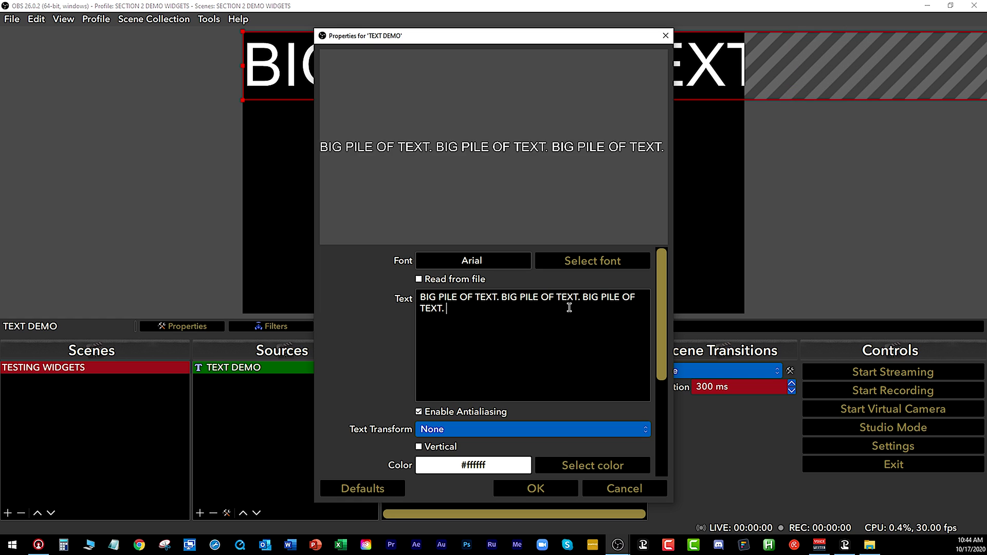
{"action": "key", "text": "ctrl+v"}
{"action": "key", "text": "ctrl+v"}
{"action": "key", "text": "ctrl+v"}
{"action": "key", "text": "ctrl+v"}
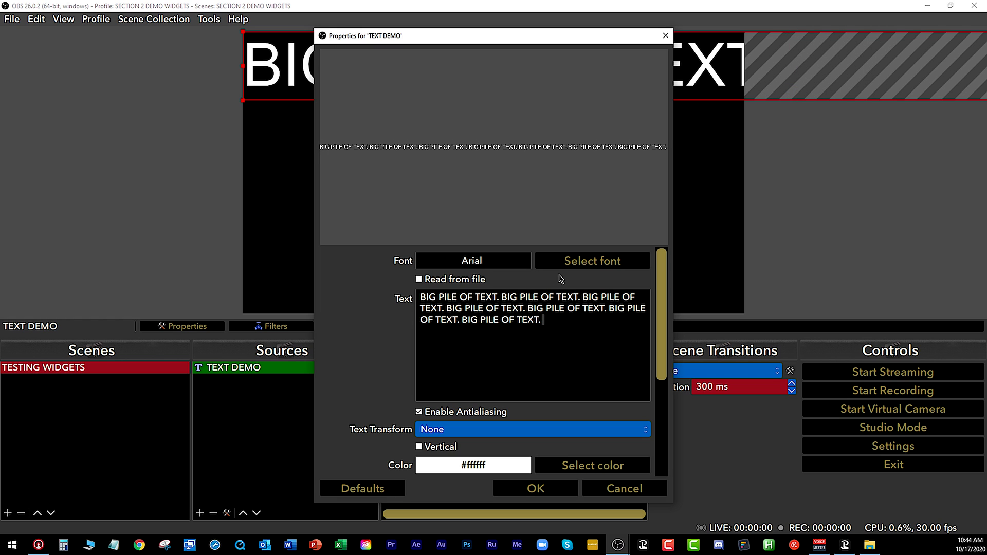
Step: Shrink the TEXT DEMO text and position it along the bottom of the canvas
{"action": "left_click", "coordinate": [543, 495]}
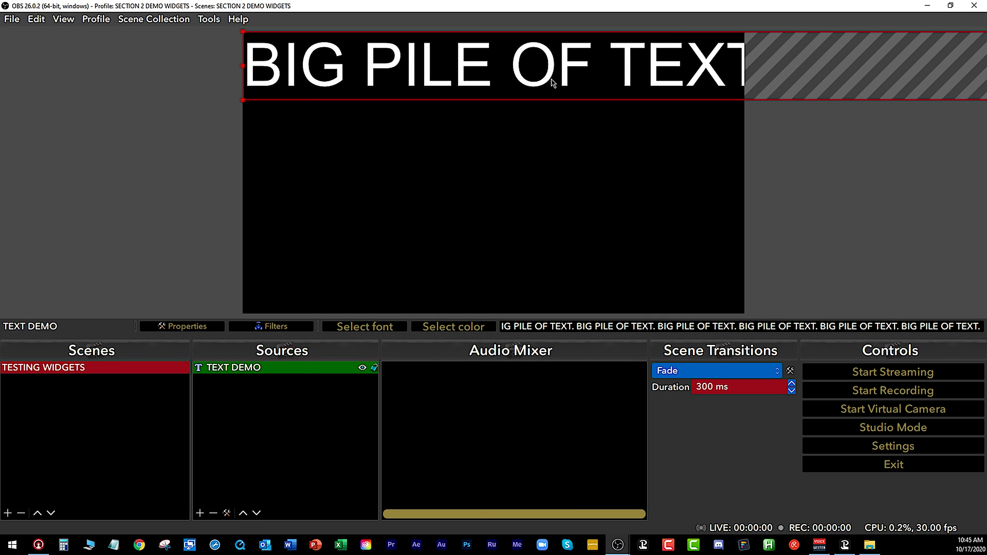
{"action": "left_click_drag", "start_coordinate": [553, 82], "coordinate": [484, 201]}
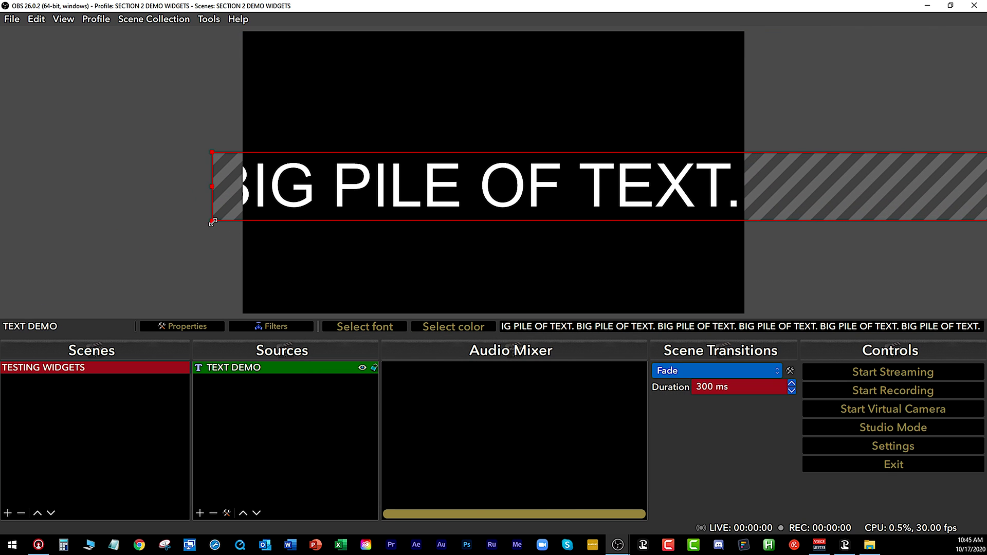
{"action": "left_click_drag", "start_coordinate": [213, 223], "coordinate": [616, 163]}
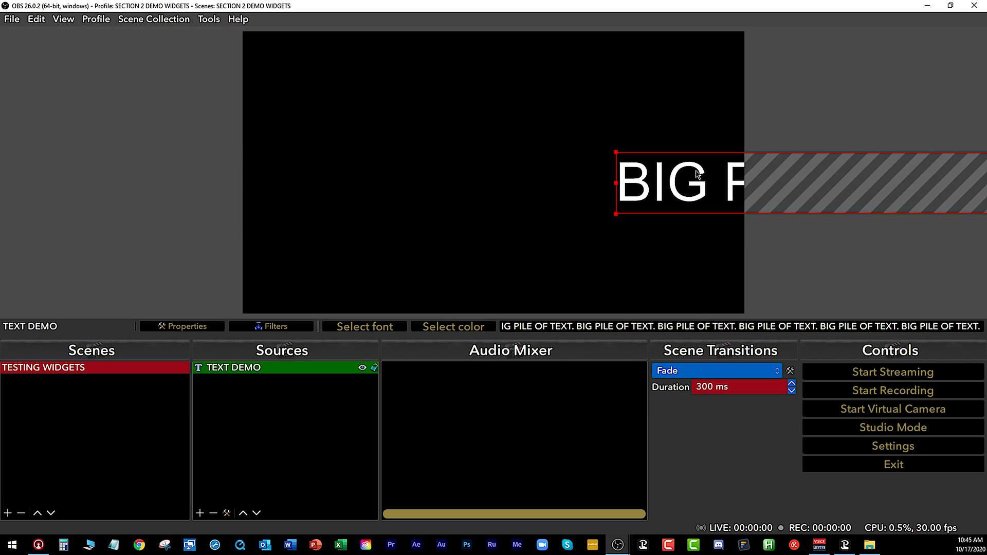
{"action": "left_click_drag", "start_coordinate": [697, 173], "coordinate": [376, 242]}
{"action": "left_click_drag", "start_coordinate": [296, 283], "coordinate": [281, 262]}
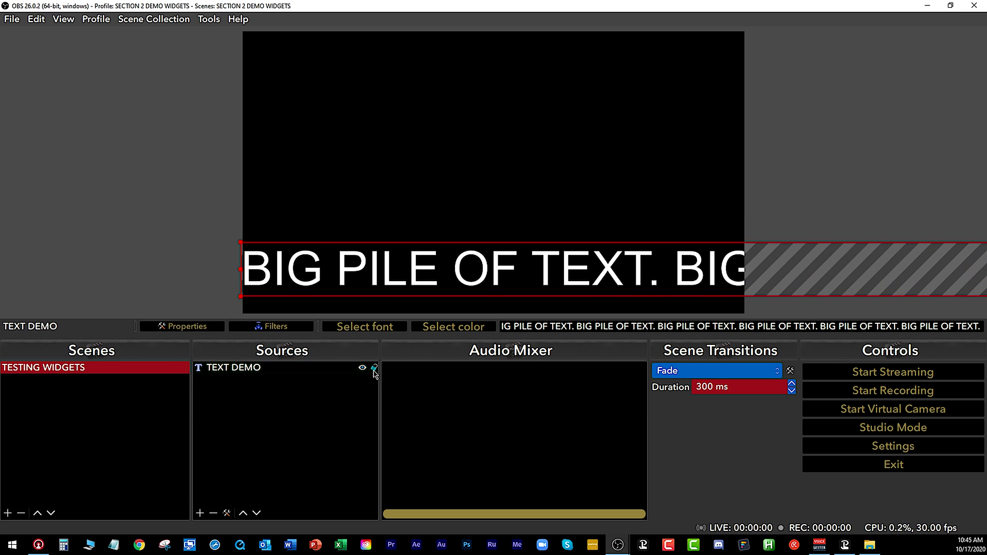
Step: Lock the TEXT DEMO source in place
{"action": "left_click", "coordinate": [374, 368]}
{"action": "left_click", "coordinate": [374, 372]}
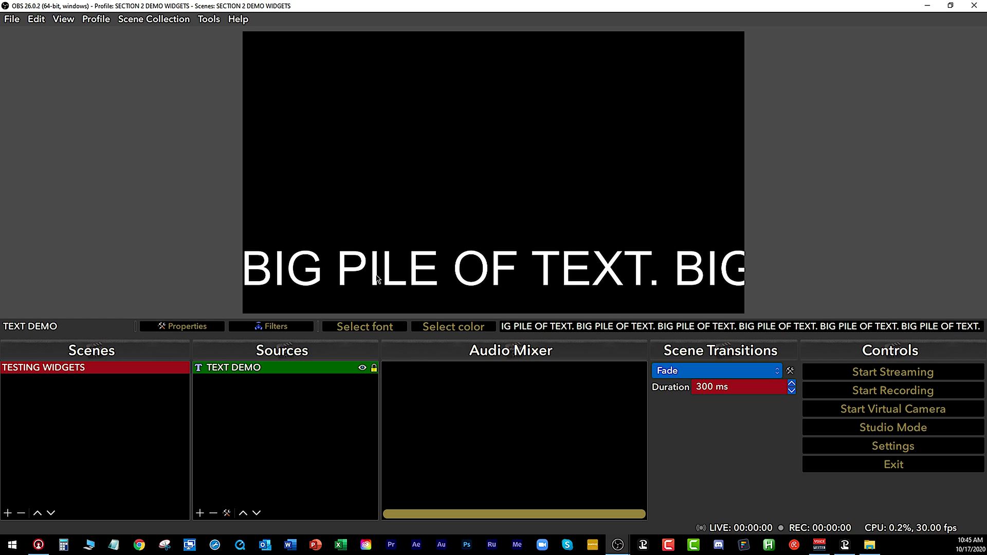
{"action": "left_click", "coordinate": [245, 373], "text": "ctrl"}
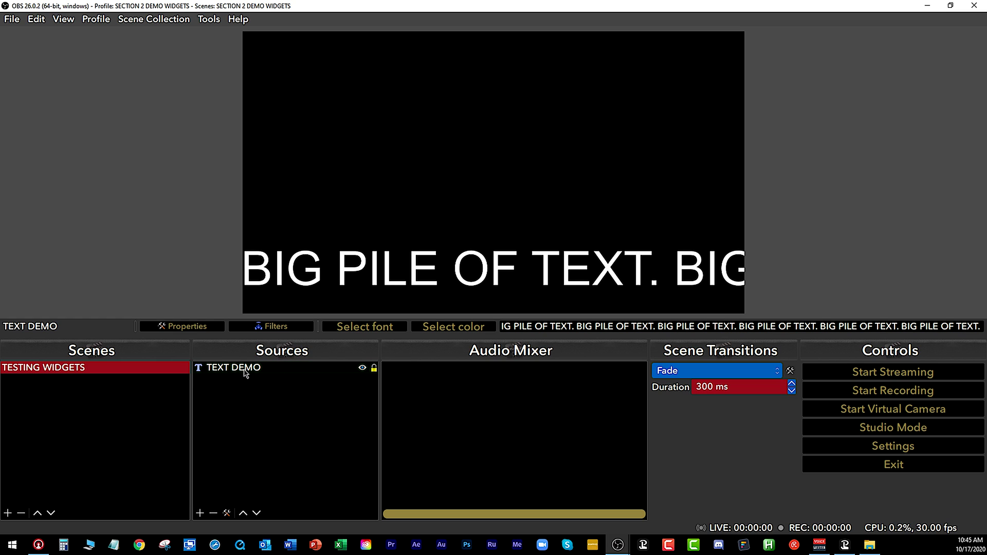
Step: Add a Scroll filter to the TEXT DEMO source
{"action": "right_click", "coordinate": [236, 372]}
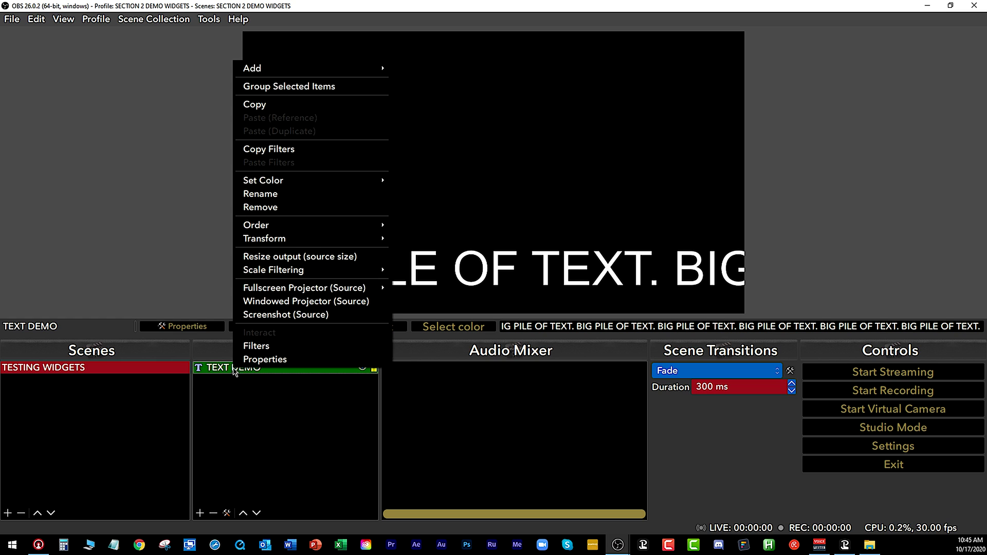
{"action": "left_click", "coordinate": [276, 348]}
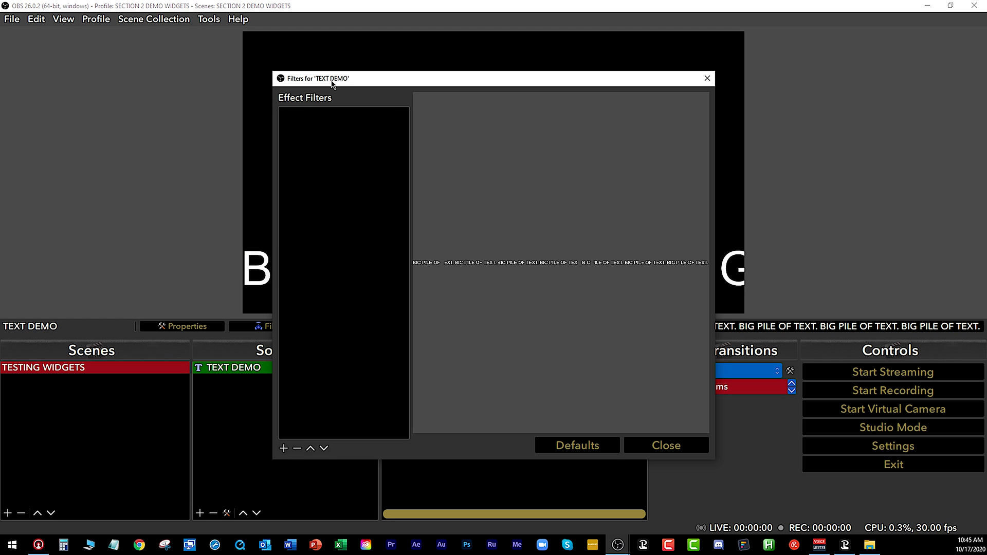
{"action": "left_click", "coordinate": [284, 448]}
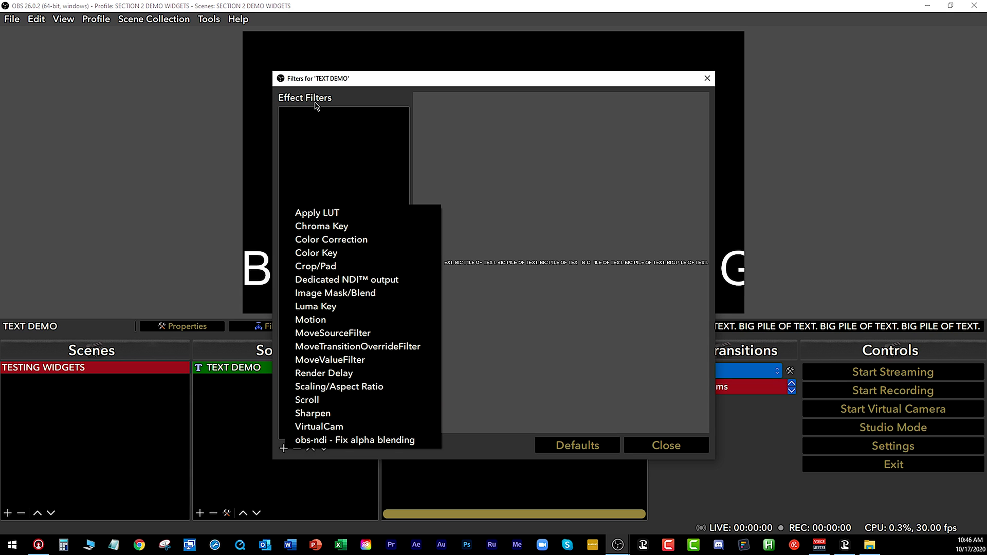
{"action": "left_click", "coordinate": [323, 400]}
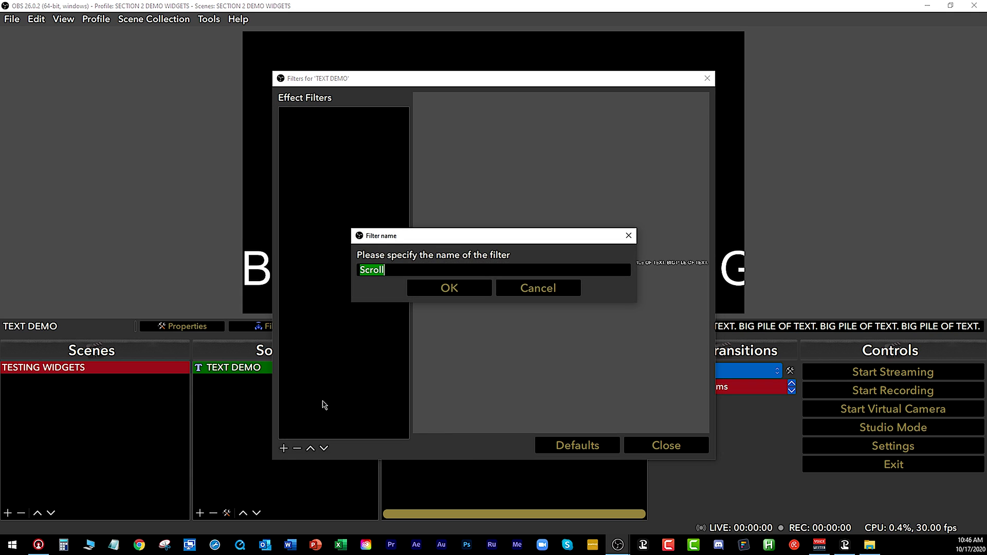
{"action": "left_click", "coordinate": [449, 288]}
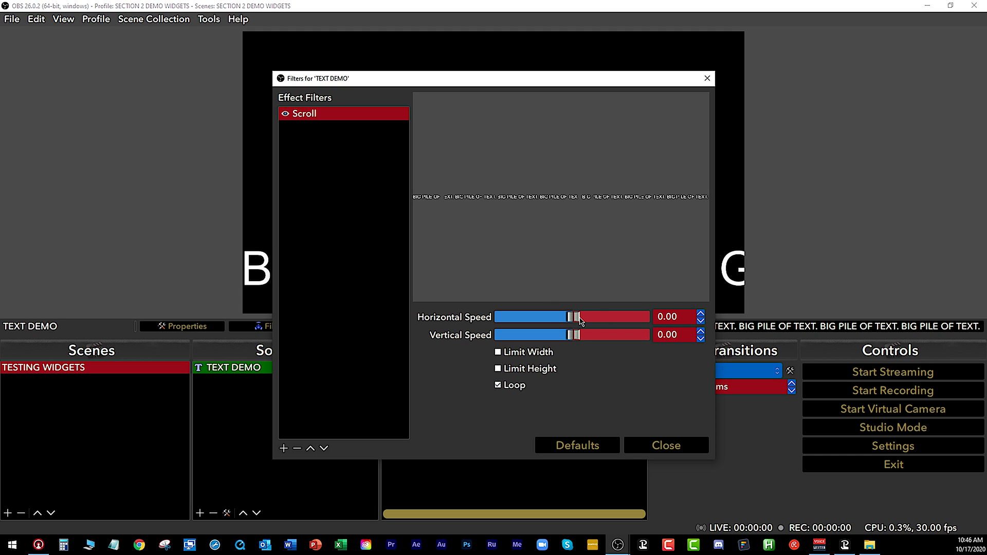
Step: Set the Scroll filter to horizontal speed 500 with looping, then close filters
{"action": "left_click_drag", "start_coordinate": [574, 318], "coordinate": [647, 317]}
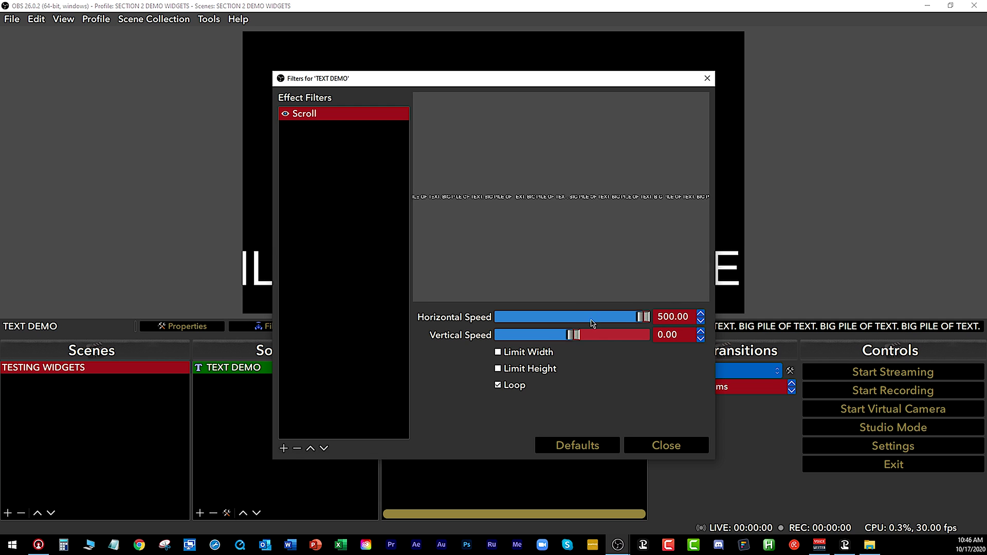
{"action": "left_click_drag", "start_coordinate": [559, 83], "coordinate": [534, 99]}
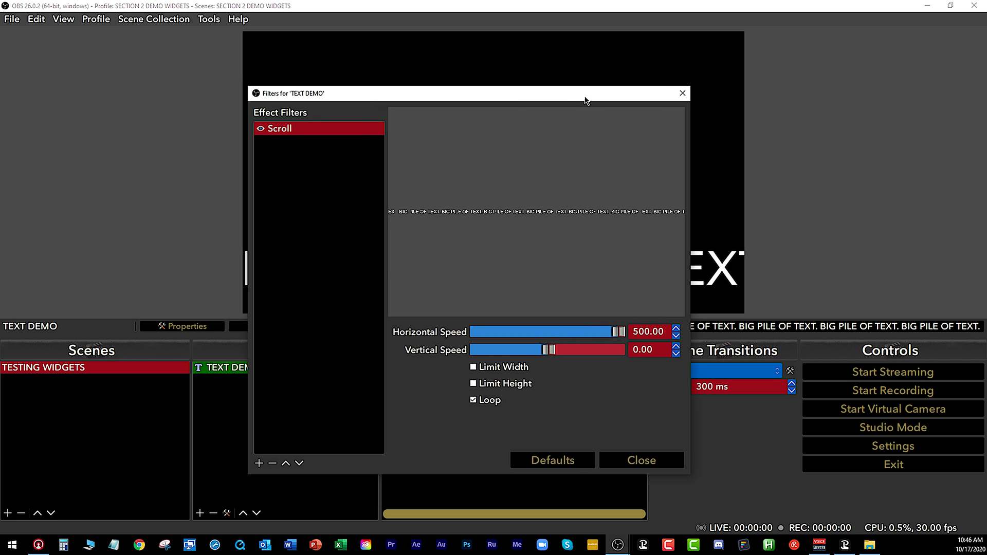
{"action": "left_click_drag", "start_coordinate": [584, 98], "coordinate": [394, 108]}
{"action": "left_click_drag", "start_coordinate": [498, 185], "coordinate": [318, 210]}
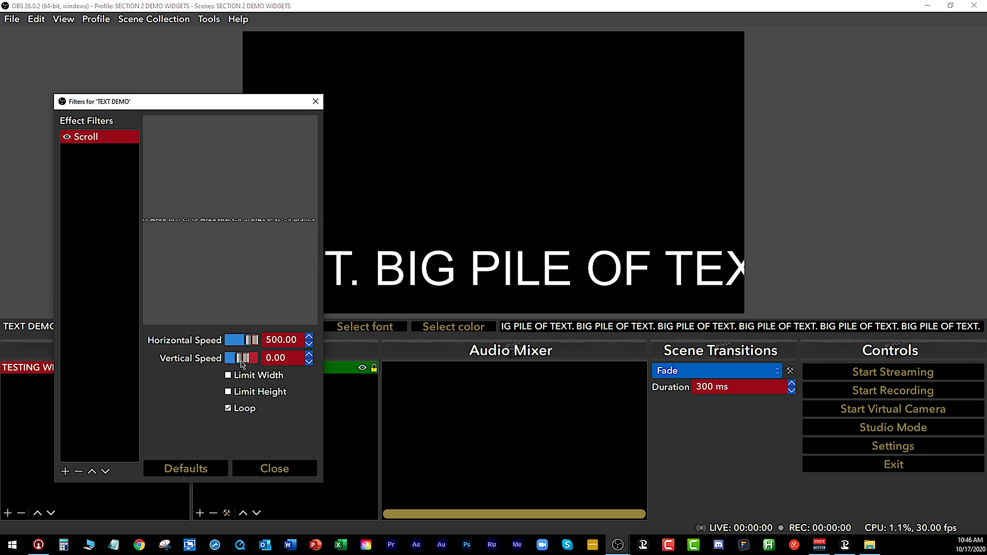
{"action": "double_click", "coordinate": [285, 359]}
{"action": "type", "text": "500"}
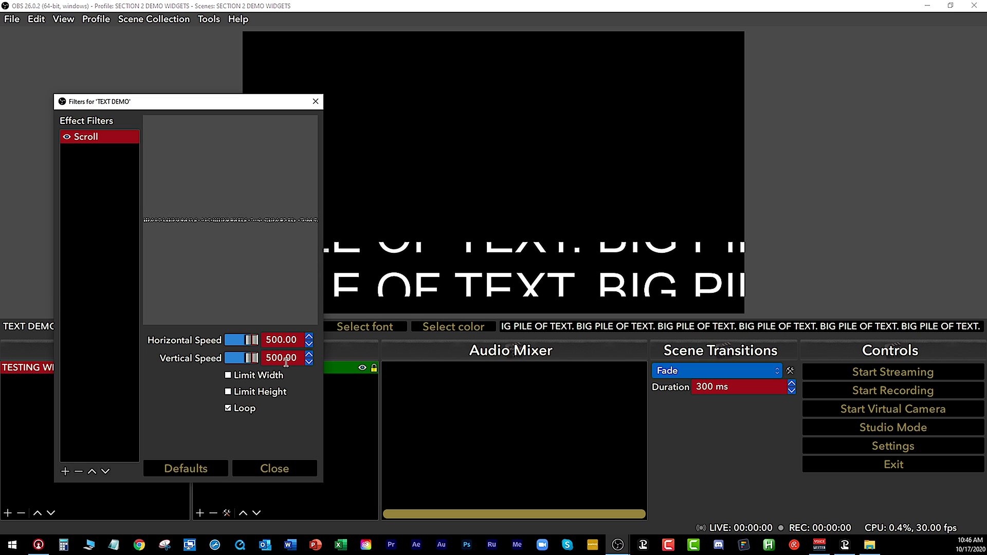
{"action": "left_click", "coordinate": [192, 471]}
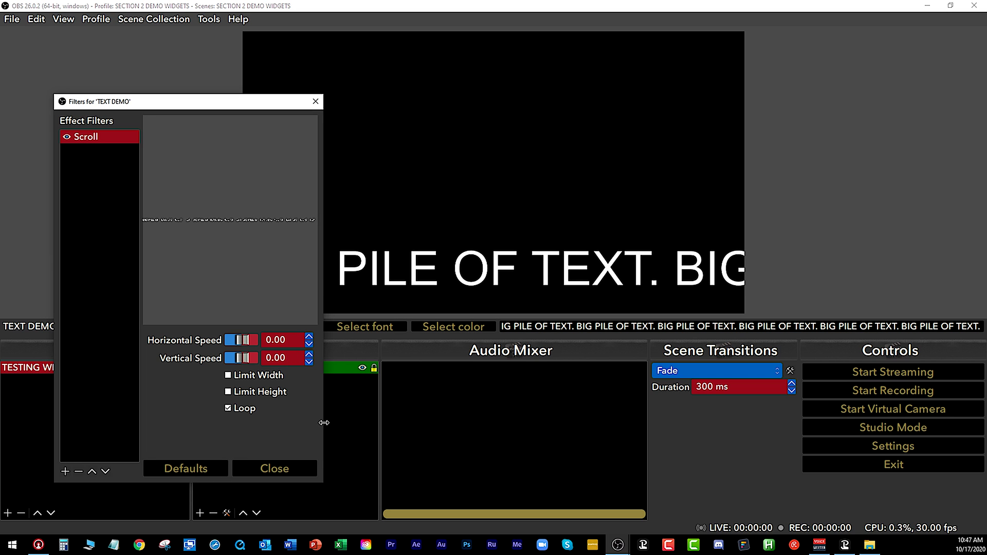
{"action": "left_click_drag", "start_coordinate": [324, 423], "coordinate": [332, 423]}
{"action": "double_click", "coordinate": [305, 341]}
{"action": "type", "text": "500"}
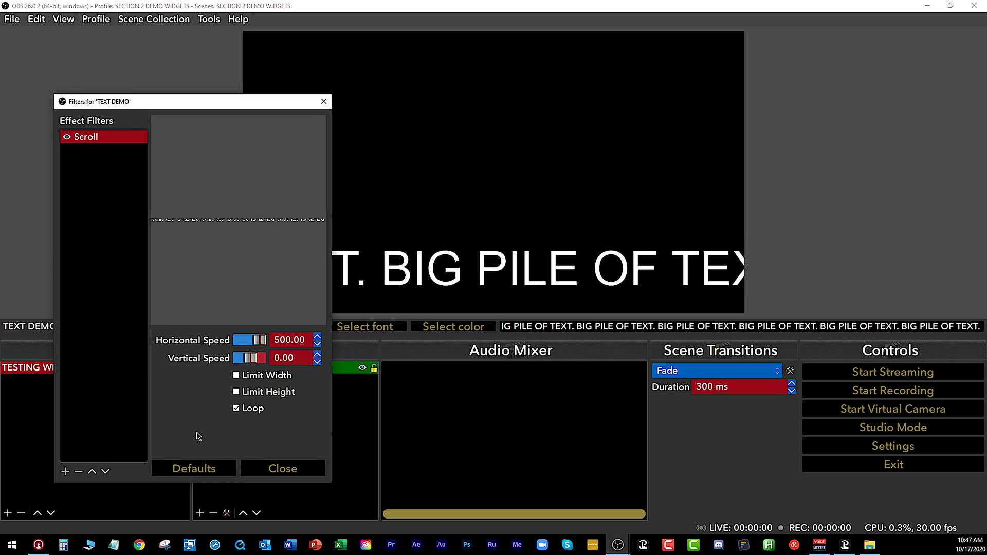
{"action": "left_click", "coordinate": [282, 468]}
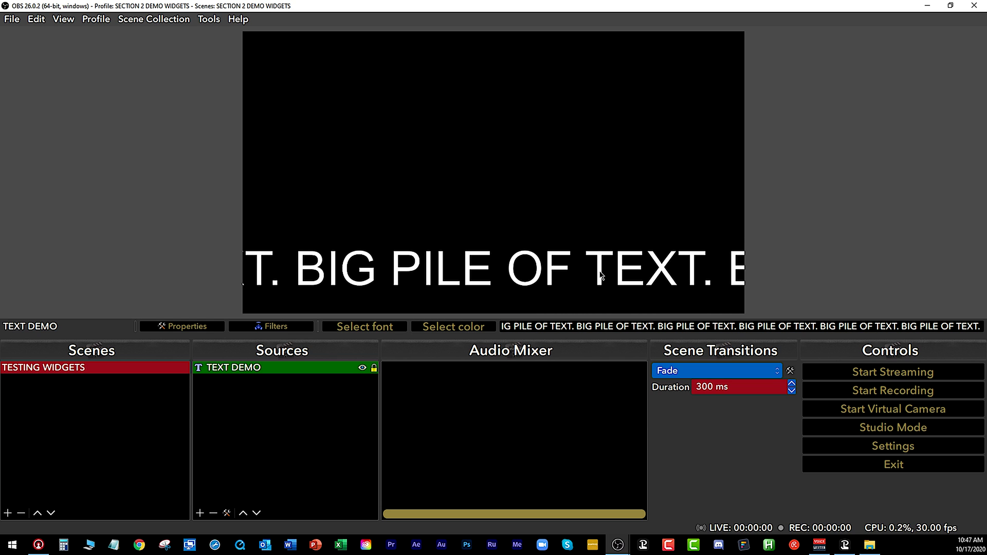
Step: Change the TEXT DEMO font to the Arial Black style
{"action": "left_click", "coordinate": [252, 370]}
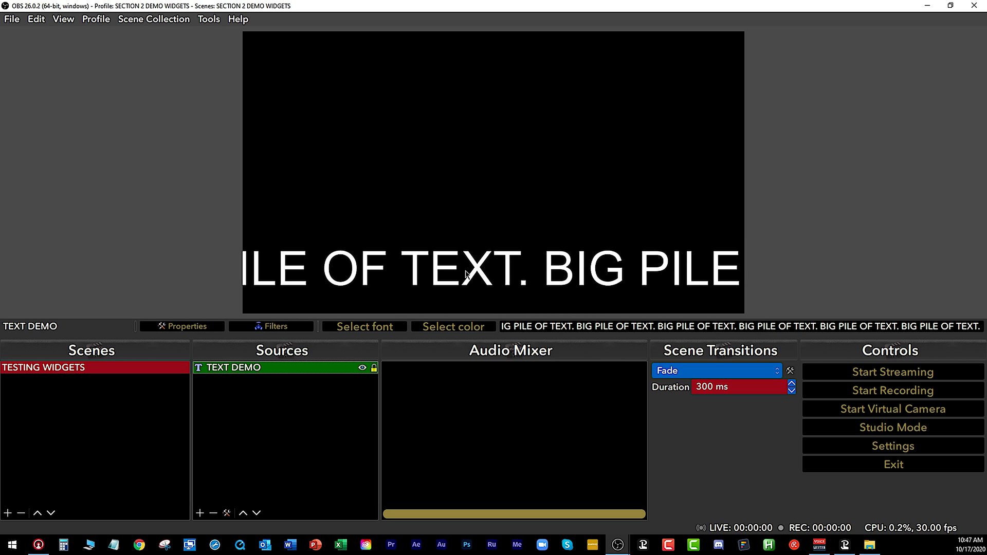
{"action": "left_click", "coordinate": [376, 331]}
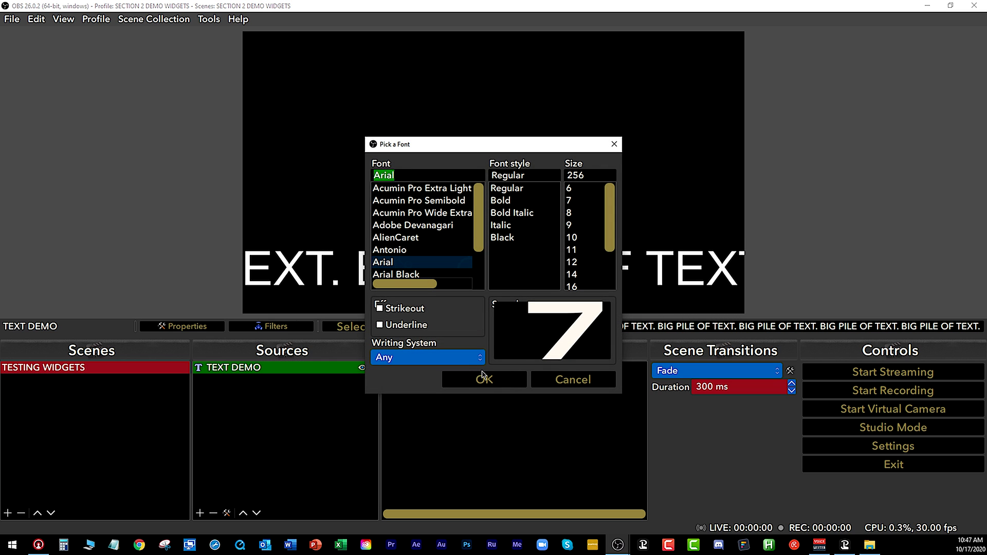
{"action": "left_click", "coordinate": [508, 238]}
{"action": "left_click", "coordinate": [494, 384]}
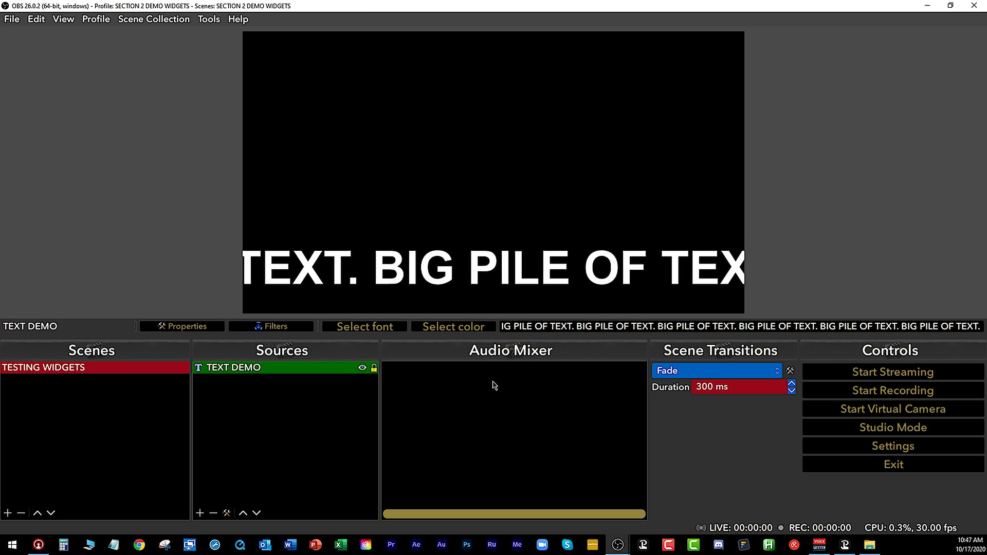
Step: Keep the text colour white and reopen the TEXT DEMO properties
{"action": "left_click", "coordinate": [441, 327]}
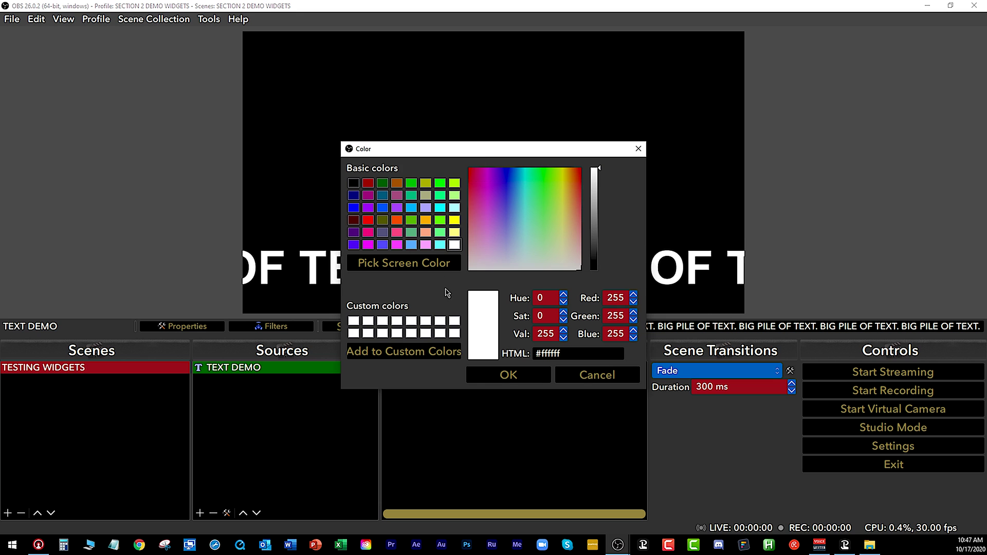
{"action": "left_click", "coordinate": [599, 375]}
{"action": "double_click", "coordinate": [244, 372]}
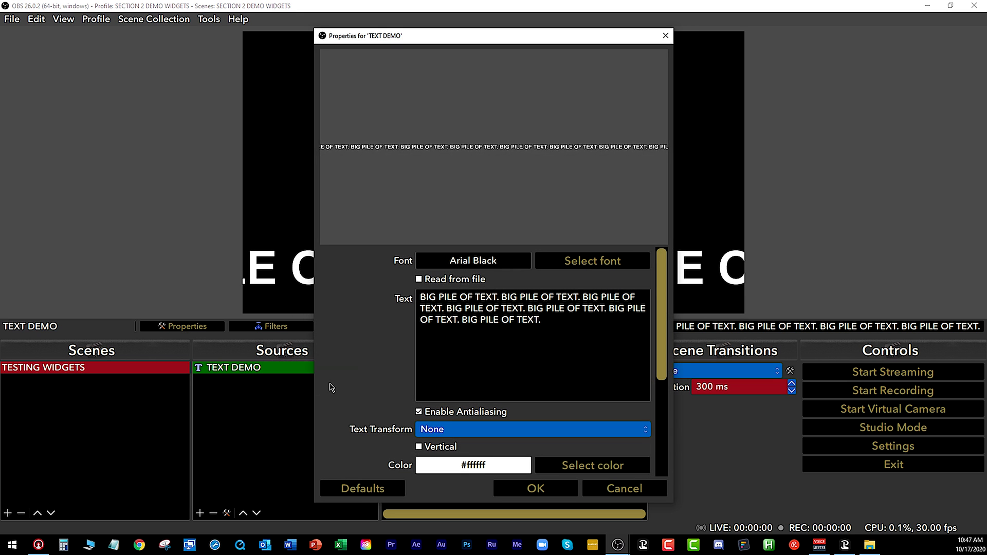
Step: Enable a text gradient with magenta (#ff00ff) as the gradient colour and apply
{"action": "scroll", "coordinate": [404, 347], "scroll_direction": "down", "scroll_amount": 5}
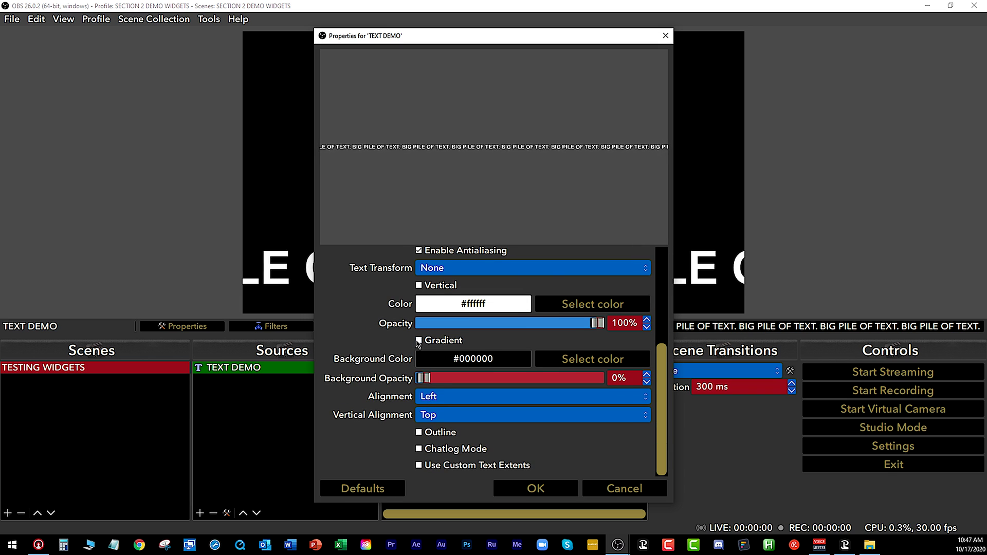
{"action": "left_click", "coordinate": [419, 340]}
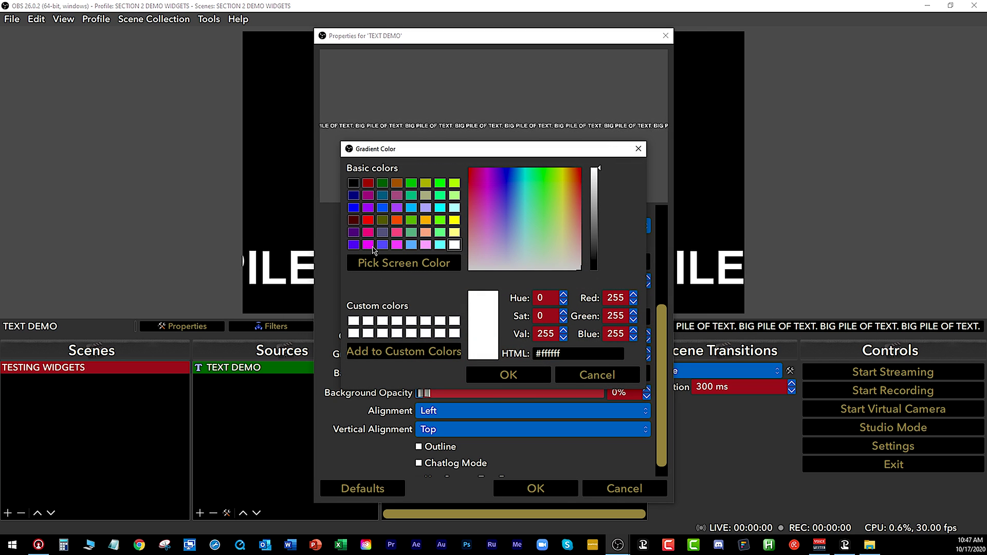
{"action": "left_click", "coordinate": [370, 246]}
{"action": "key", "text": "Return"}
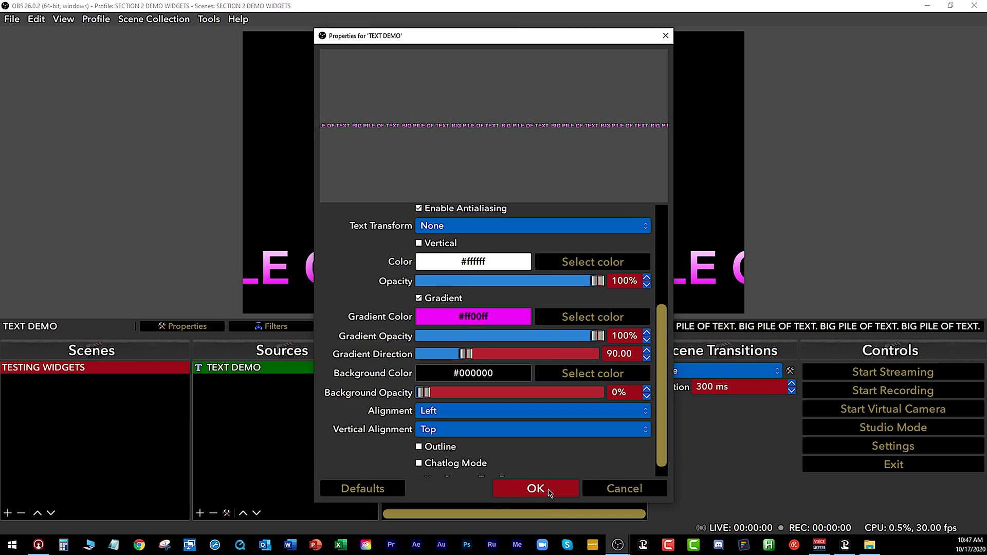
{"action": "left_click", "coordinate": [549, 492]}
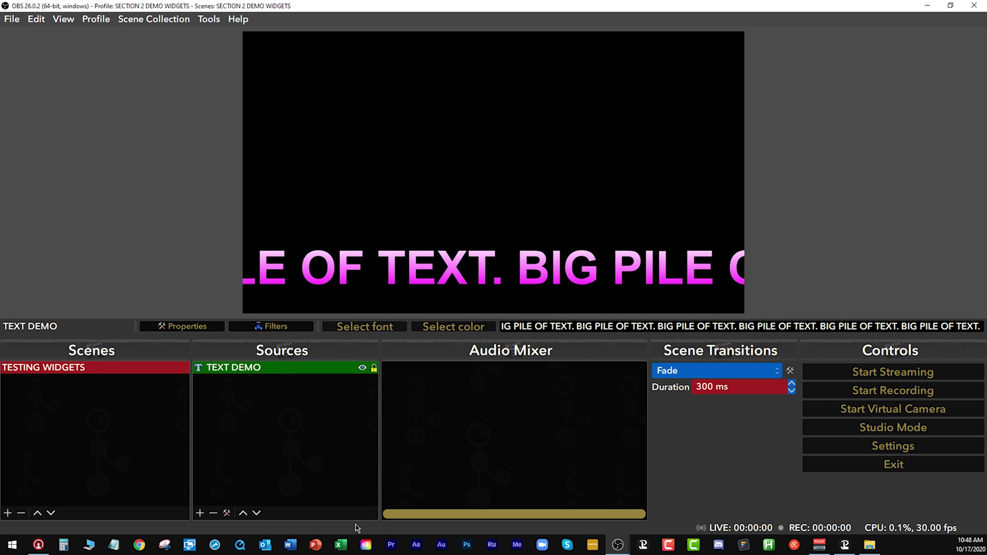
Step: Open the Desktop > OBS > 03_MEDIA > 04_TEXT FFILES folder in File Explorer
{"action": "left_click", "coordinate": [89, 546]}
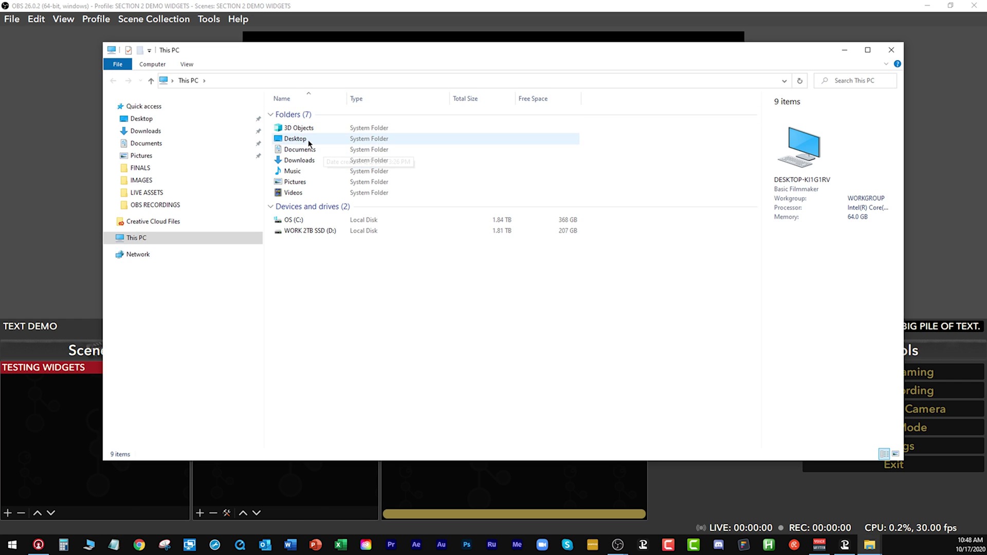
{"action": "double_click", "coordinate": [308, 141]}
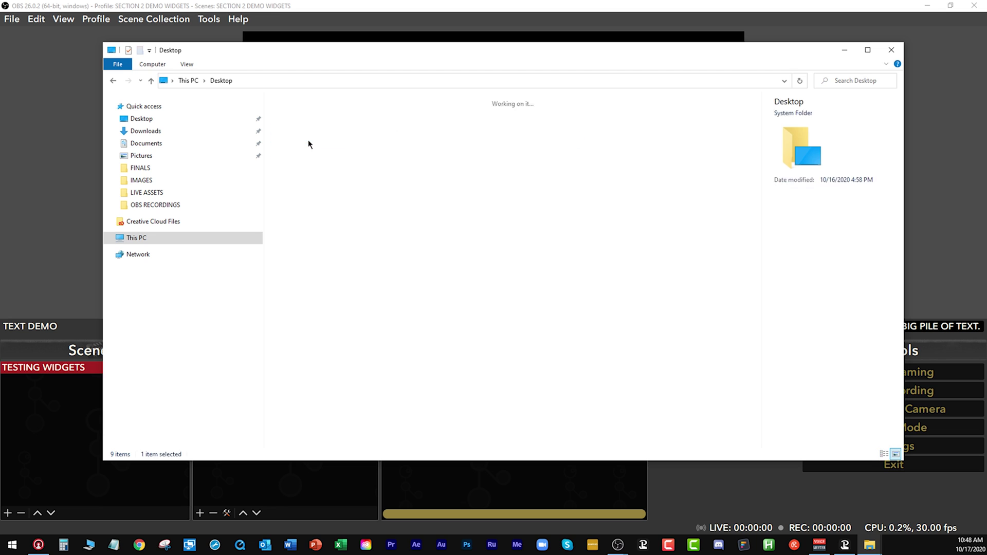
{"action": "double_click", "coordinate": [348, 133]}
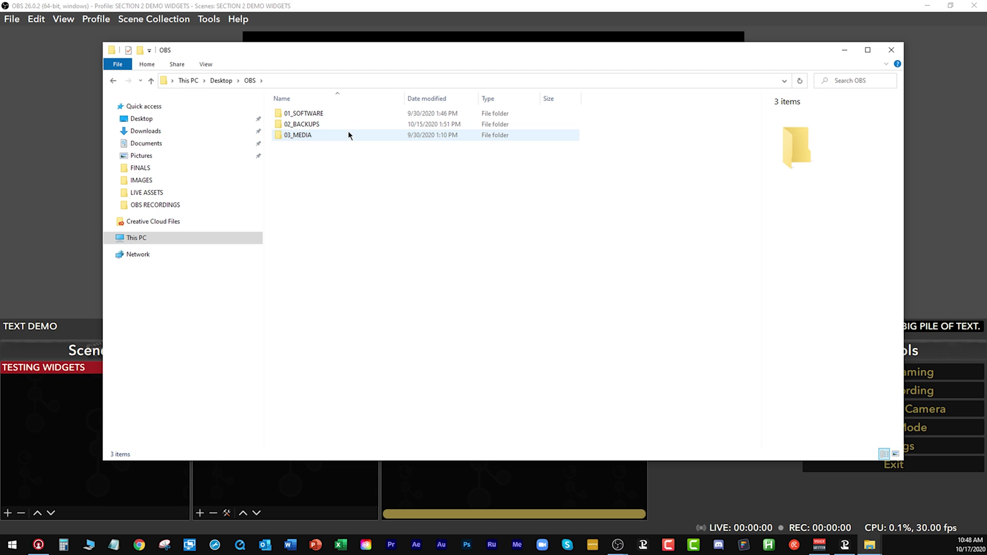
{"action": "double_click", "coordinate": [340, 134]}
{"action": "double_click", "coordinate": [306, 146]}
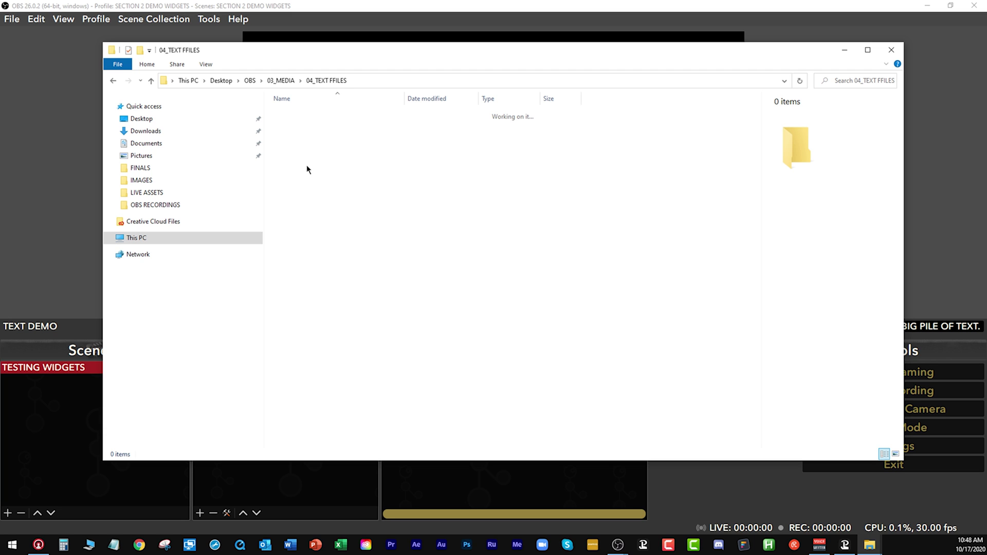
Step: Create a new text document there named 'SCROLL TEXT DEMO'
{"action": "right_click", "coordinate": [299, 136]}
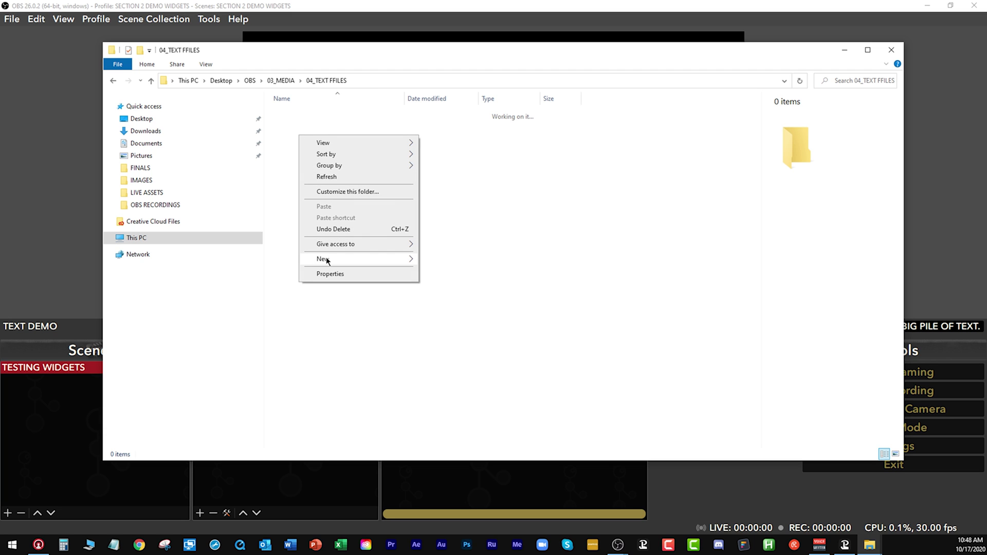
{"action": "mouse_move", "coordinate": [326, 260]}
{"action": "left_click", "coordinate": [446, 320]}
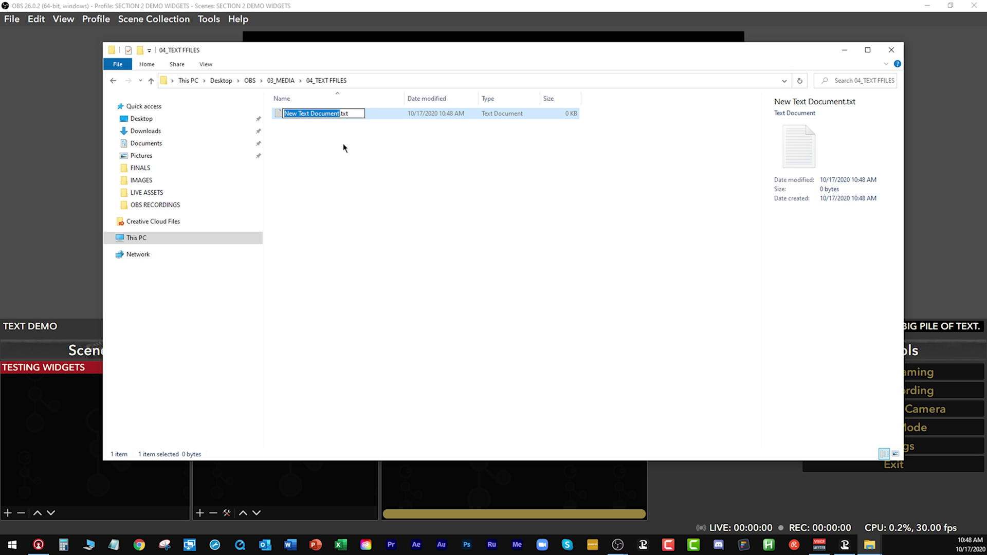
{"action": "type", "text": "SCROLL"}
{"action": "type", "text": " TEXT DEMO"}
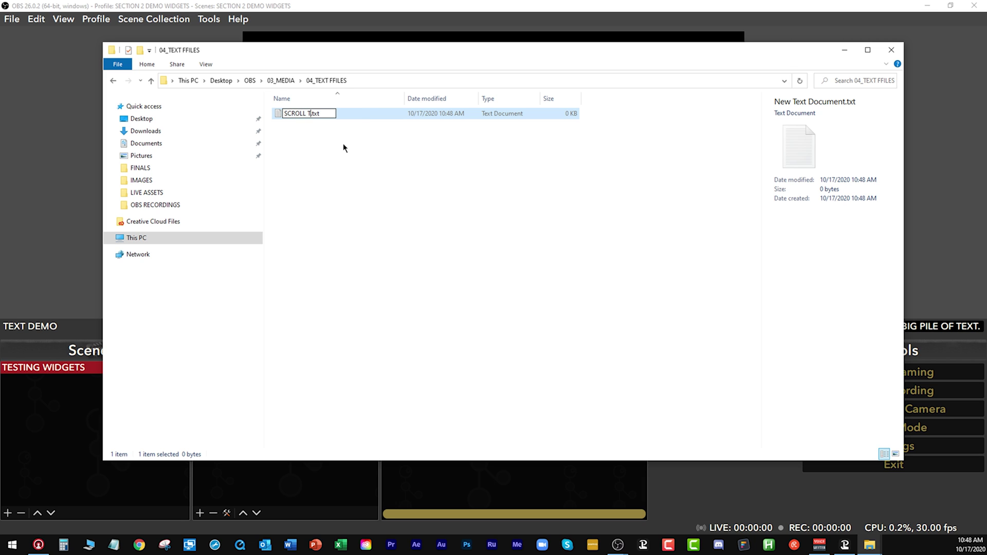
{"action": "key", "text": "Return"}
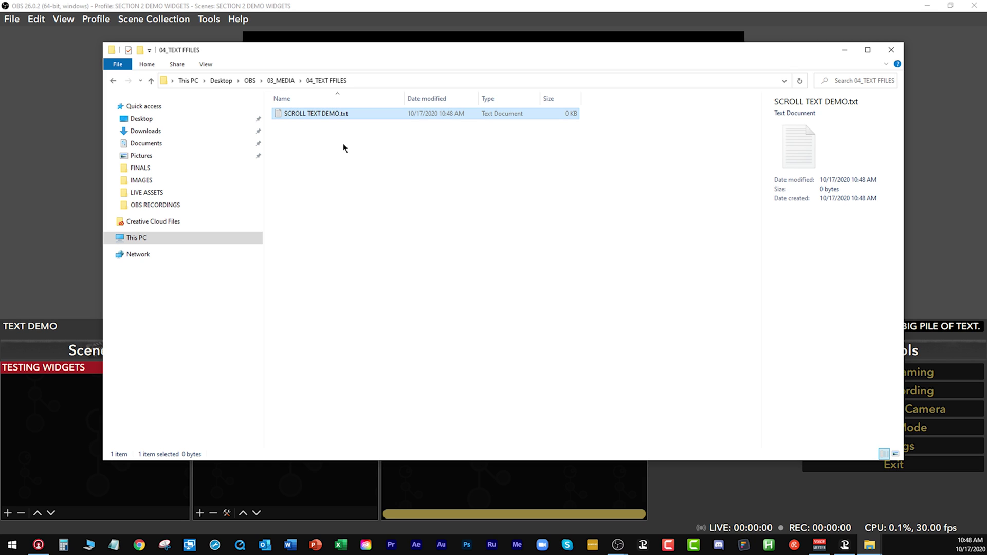
Step: Fill SCROLL TEXT DEMO.txt with the pile-of-text line plus 'WELCOME TO MY LIVE STREAM. STARTS SOON.'
{"action": "double_click", "coordinate": [280, 114]}
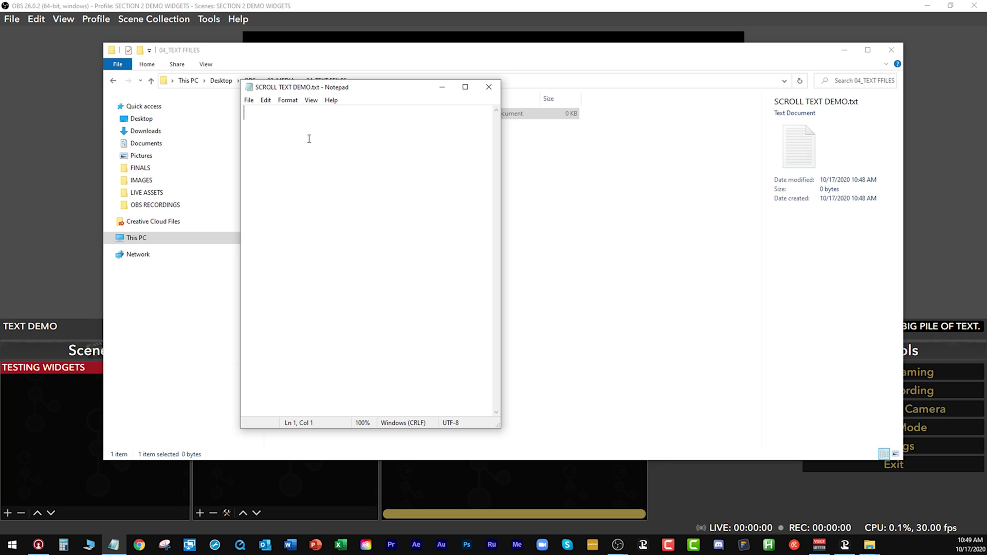
{"action": "type", "text": "BIG PILE OF TEXT."}
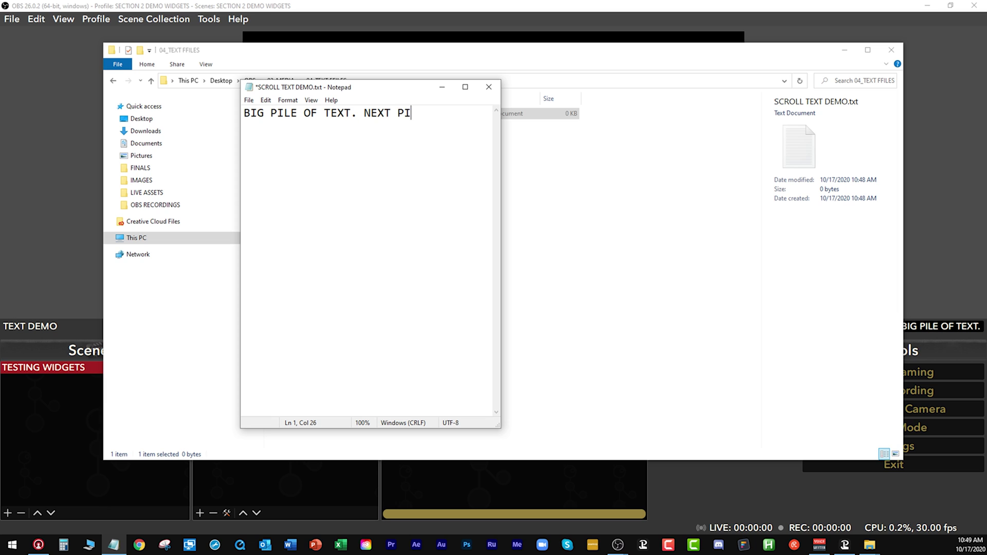
{"action": "key", "text": "BackSpace"}
{"action": "type", "text": "E OF TEXT. WELCOME TO MY"}
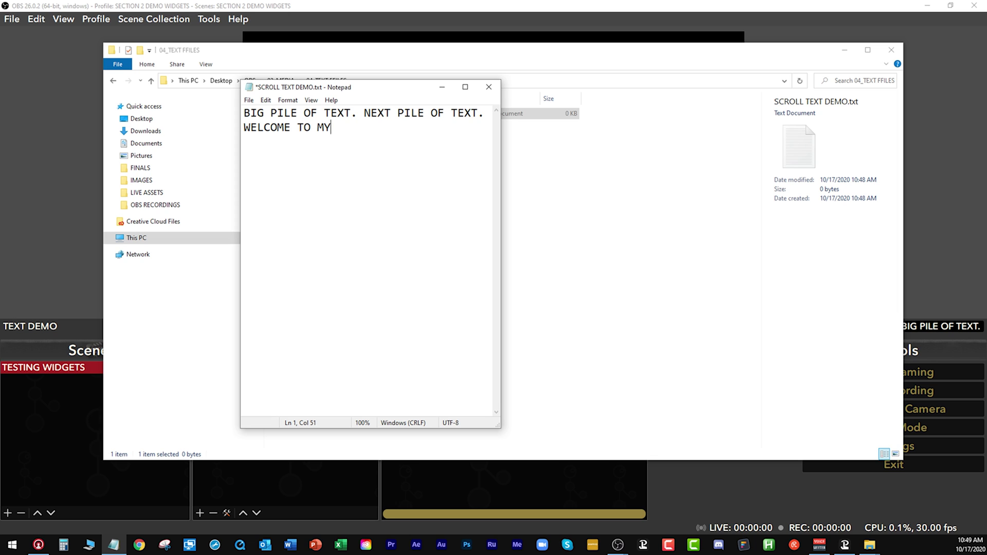
{"action": "type", "text": " LIVE STREAM. STARTS "}
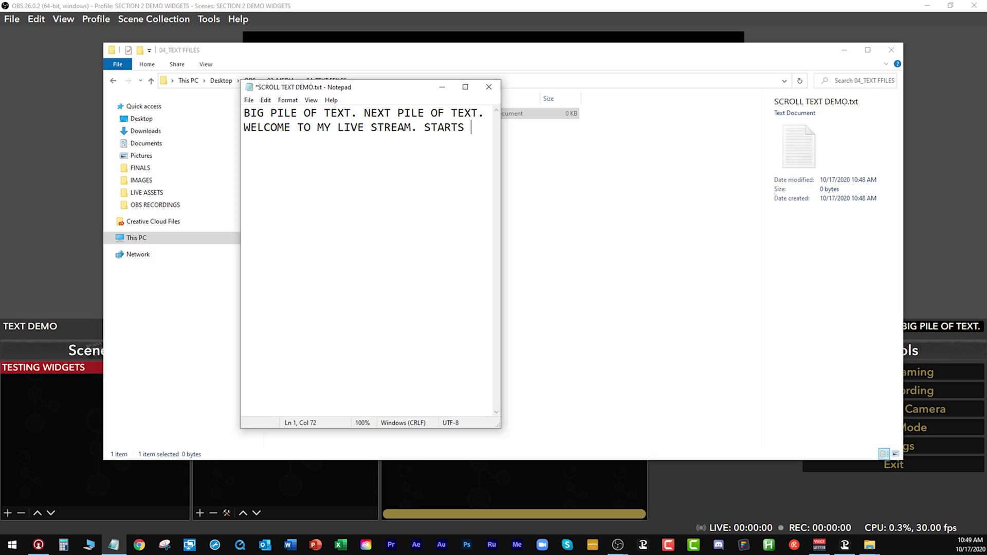
{"action": "type", "text": "SOON."}
Step: Close File Explorer and save SCROLL TEXT DEMO.txt in Notepad
{"action": "left_click_drag", "start_coordinate": [382, 92], "coordinate": [184, 151]}
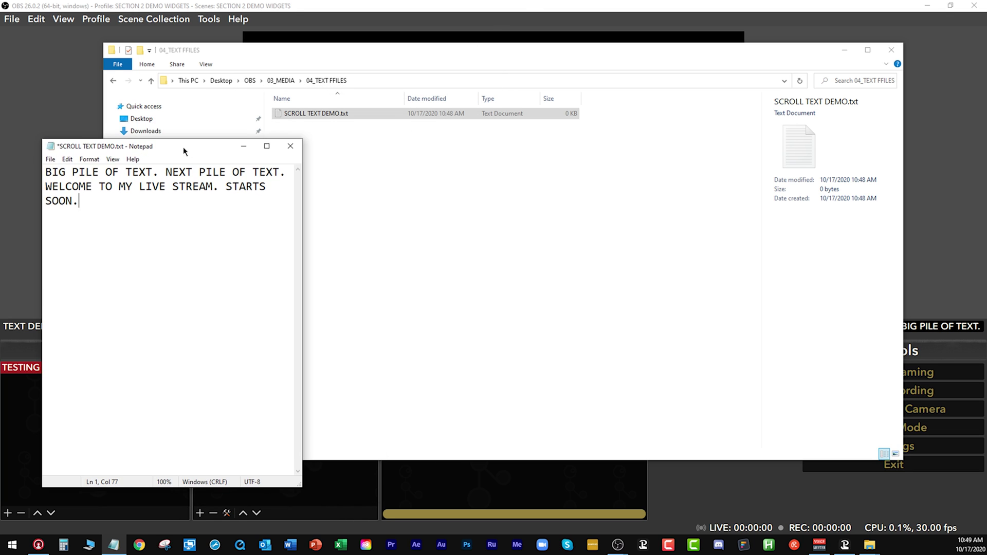
{"action": "left_click", "coordinate": [892, 50]}
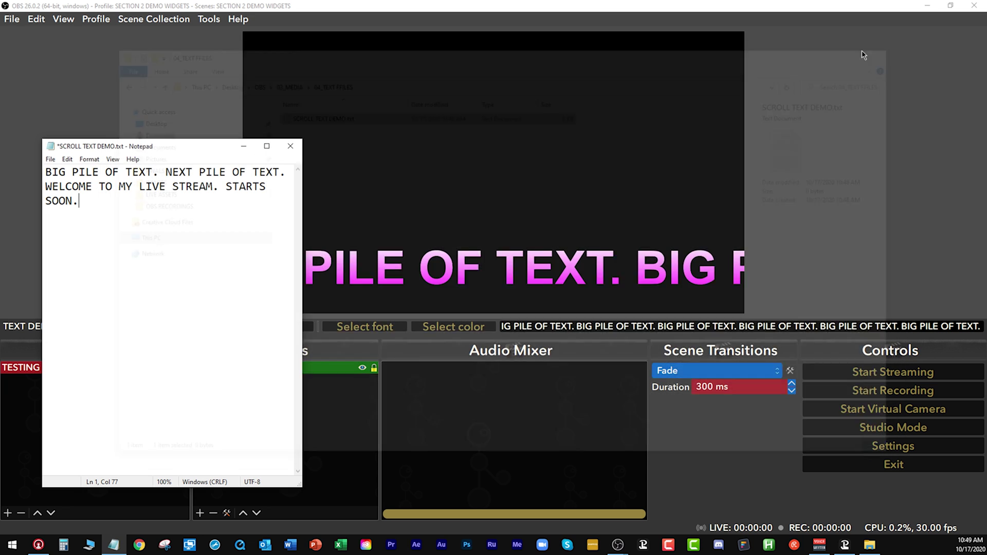
{"action": "left_click", "coordinate": [51, 159]}
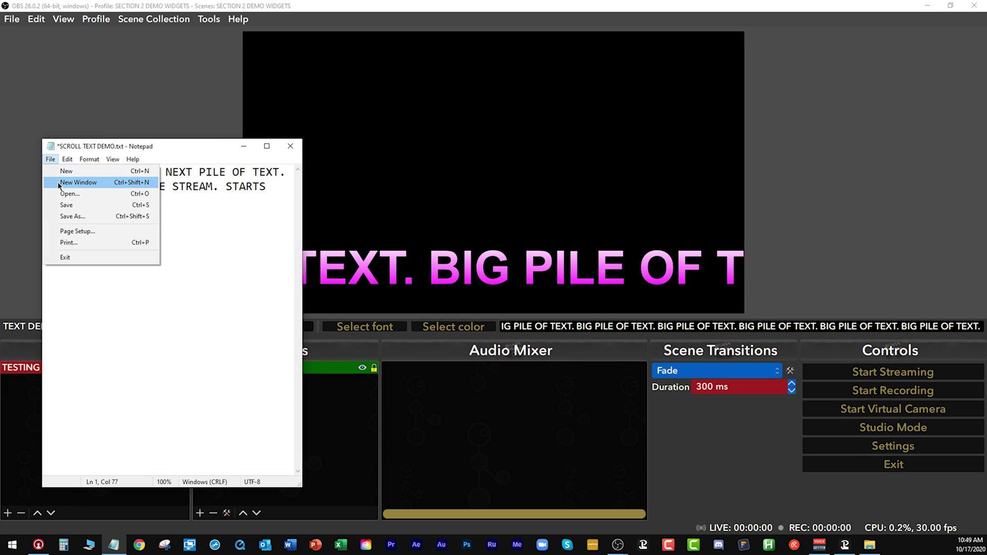
{"action": "left_click", "coordinate": [56, 204]}
{"action": "left_click_drag", "start_coordinate": [166, 155], "coordinate": [141, 159]}
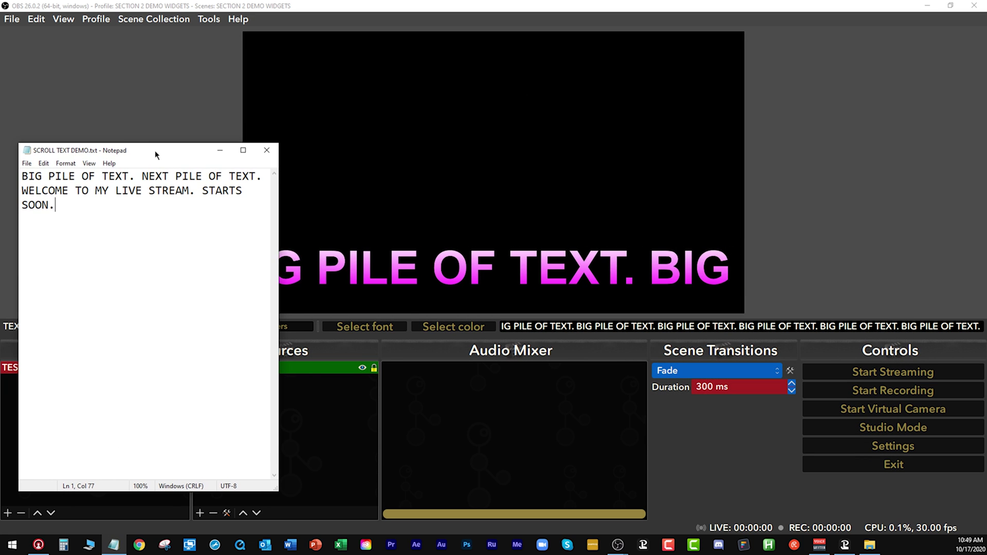
{"action": "double_click", "coordinate": [333, 369]}
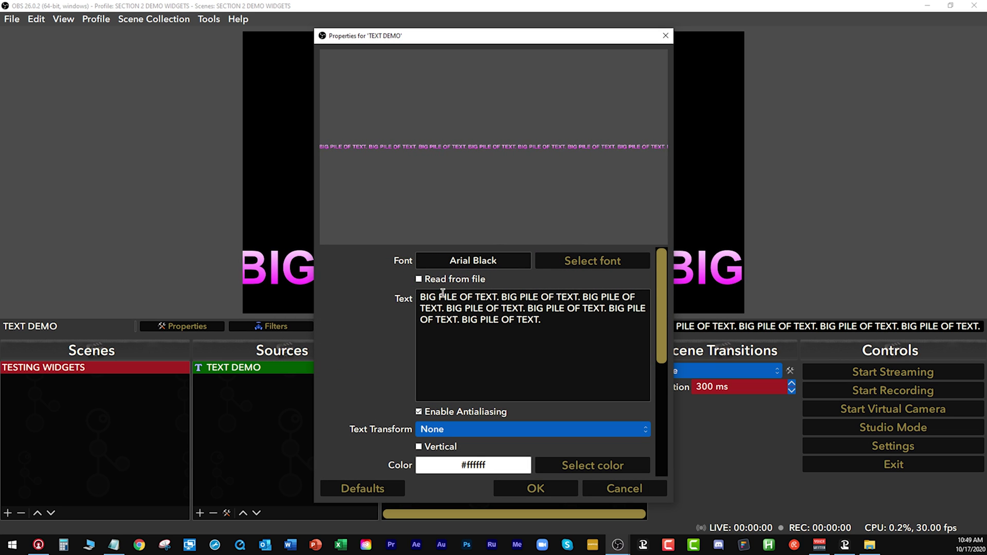
Step: Make TEXT DEMO read its text from 03_MEDIA\04_TEXT FFILES\SCROLL TEXT DEMO.txt and apply
{"action": "left_click", "coordinate": [419, 280]}
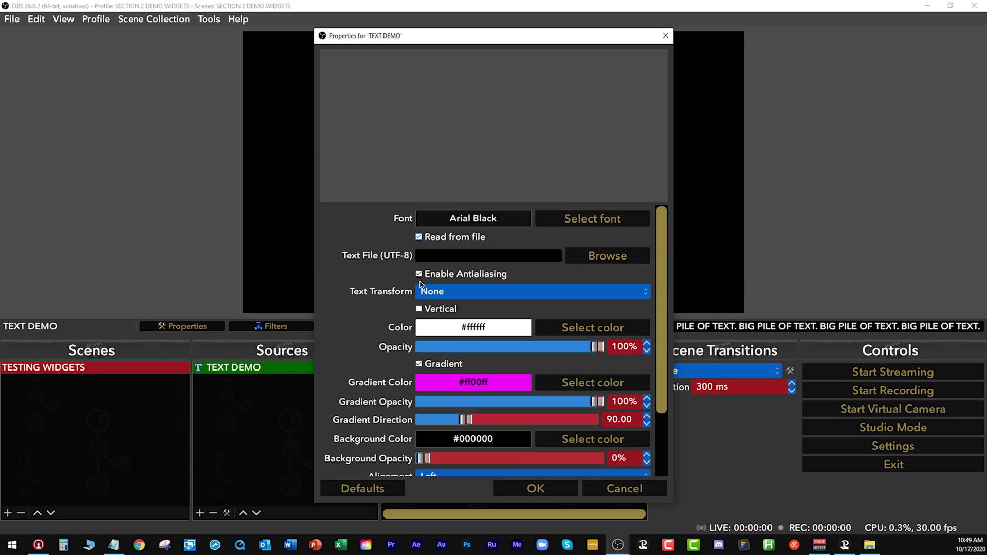
{"action": "left_click", "coordinate": [605, 260]}
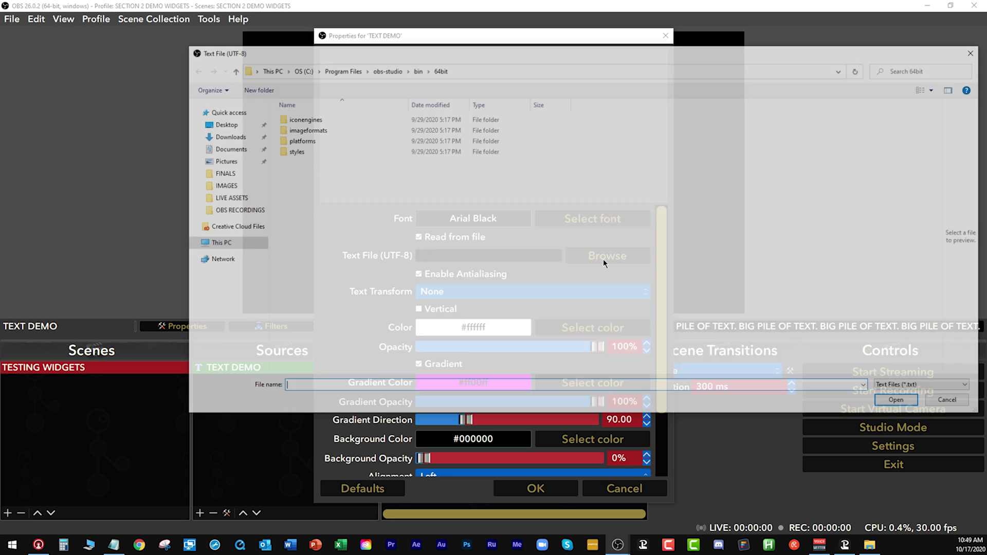
{"action": "left_click", "coordinate": [231, 125]}
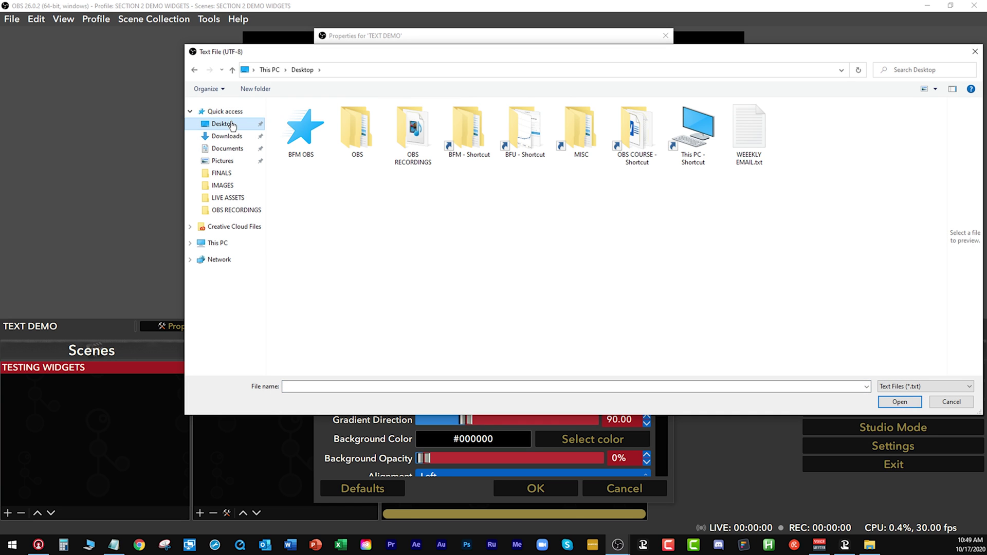
{"action": "double_click", "coordinate": [361, 130]}
{"action": "left_click", "coordinate": [301, 140]}
{"action": "double_click", "coordinate": [301, 140]}
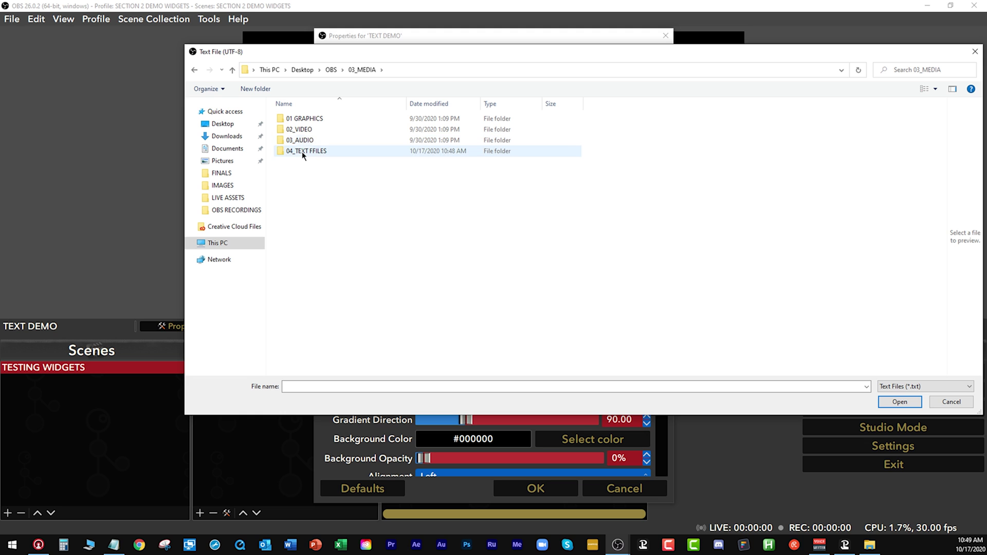
{"action": "double_click", "coordinate": [302, 151]}
{"action": "left_click", "coordinate": [294, 119]}
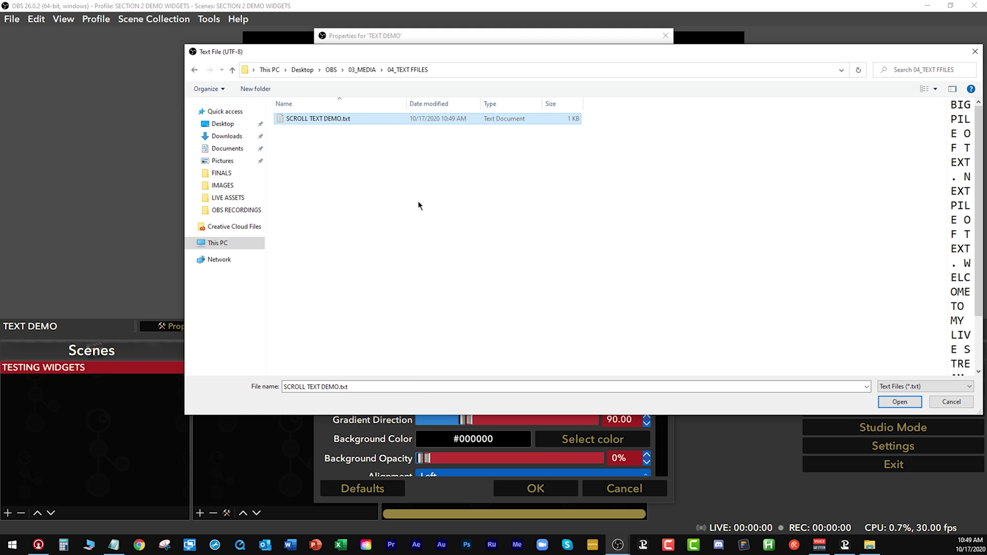
{"action": "left_click", "coordinate": [900, 402]}
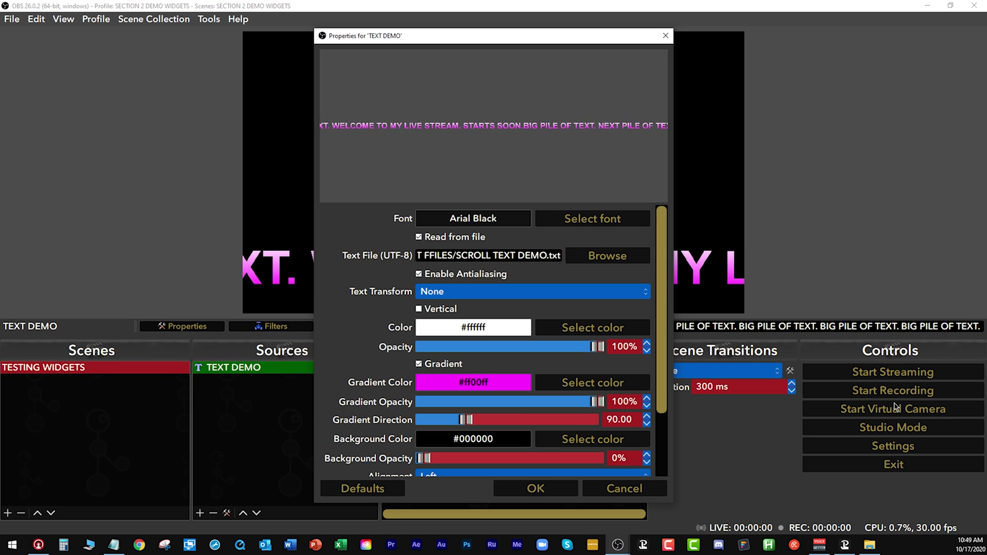
{"action": "left_click", "coordinate": [535, 489]}
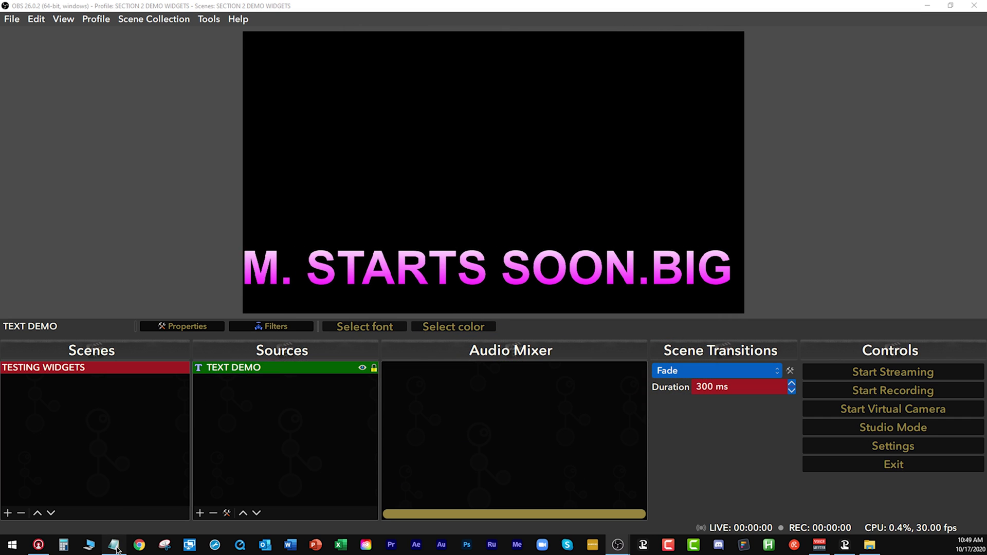
Step: Add leading spaces before 'BIG' in SCROLL TEXT DEMO.txt and save it
{"action": "key", "text": "alt+Tab"}
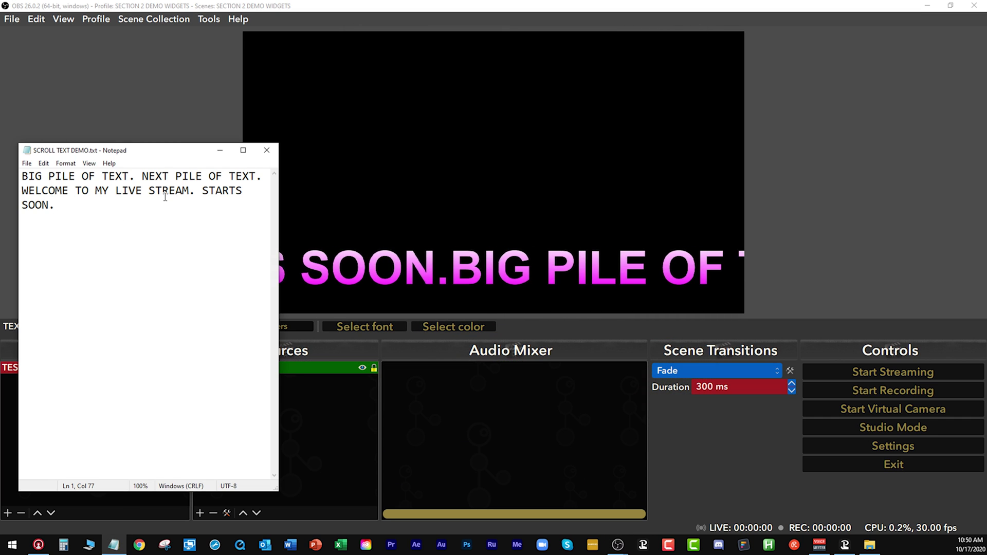
{"action": "left_click_drag", "start_coordinate": [199, 154], "coordinate": [190, 159]}
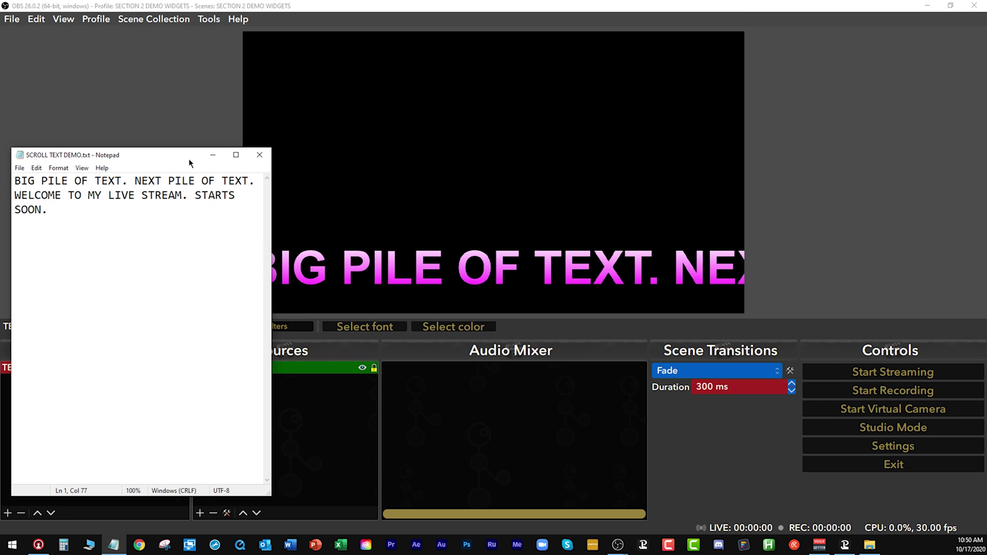
{"action": "left_click", "coordinate": [14, 181]}
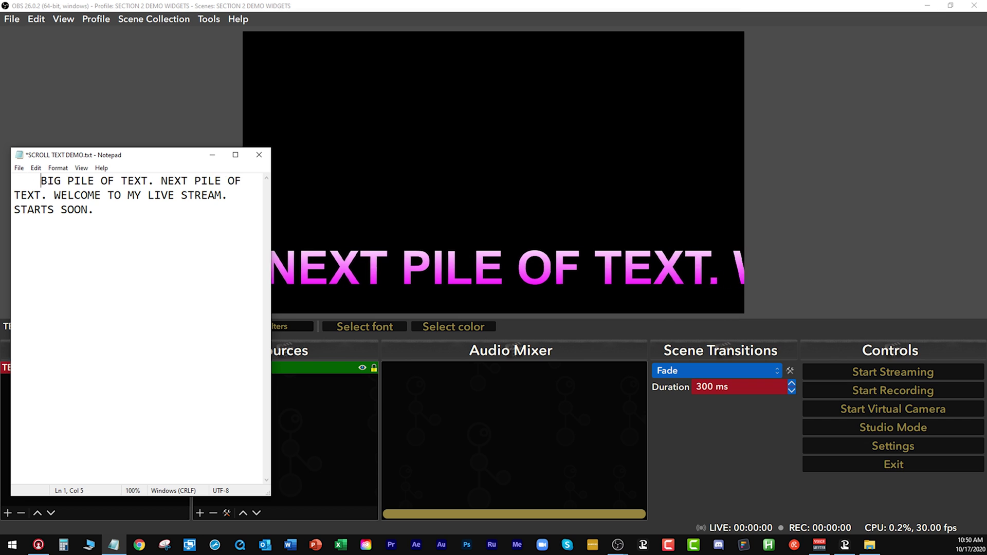
{"action": "left_click", "coordinate": [19, 168]}
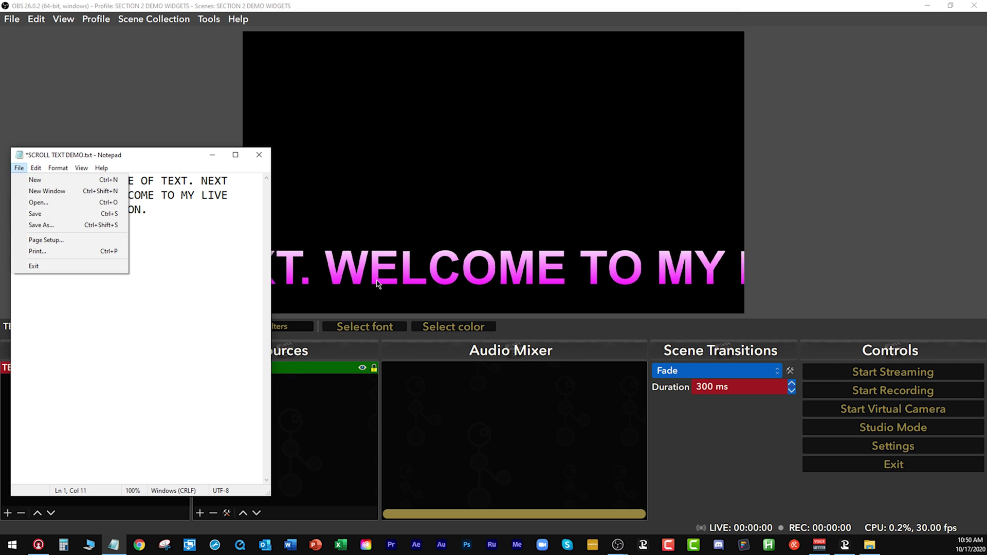
{"action": "left_click", "coordinate": [62, 213]}
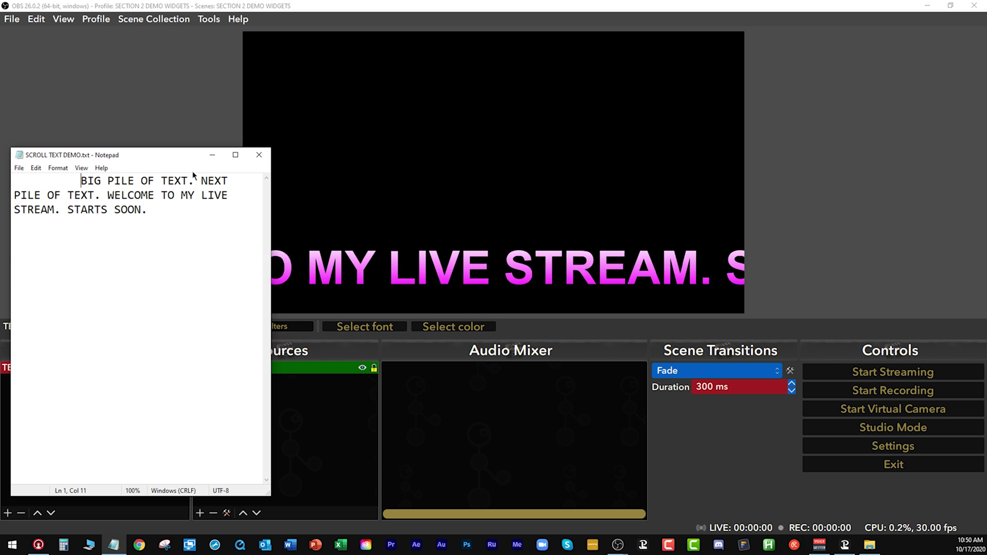
{"action": "left_click_drag", "start_coordinate": [173, 160], "coordinate": [916, 145]}
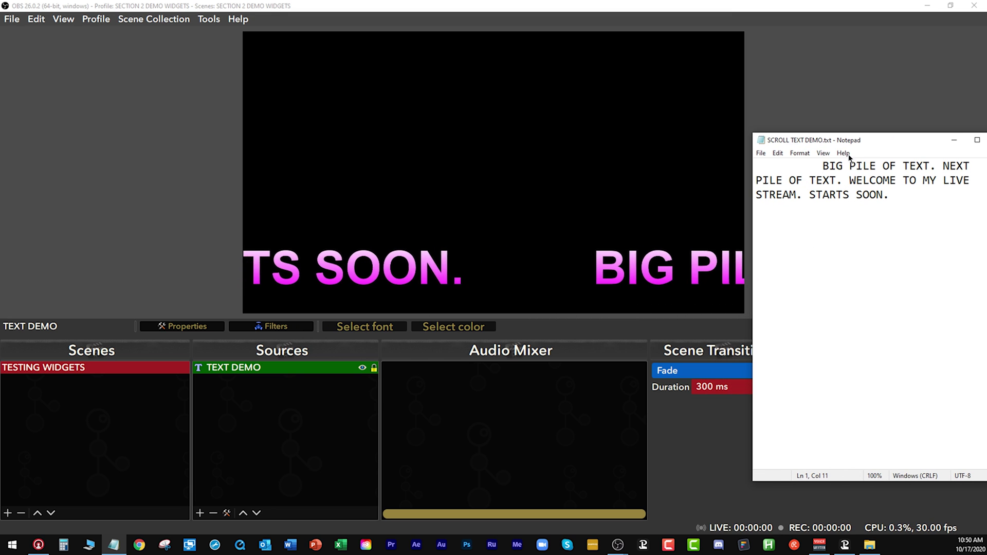
Step: Append 'THANKS FOR JOINING ME!' after SOON. in the Notepad text file, correcting the typos
{"action": "left_click_drag", "start_coordinate": [886, 143], "coordinate": [862, 152]}
{"action": "left_click", "coordinate": [880, 204]}
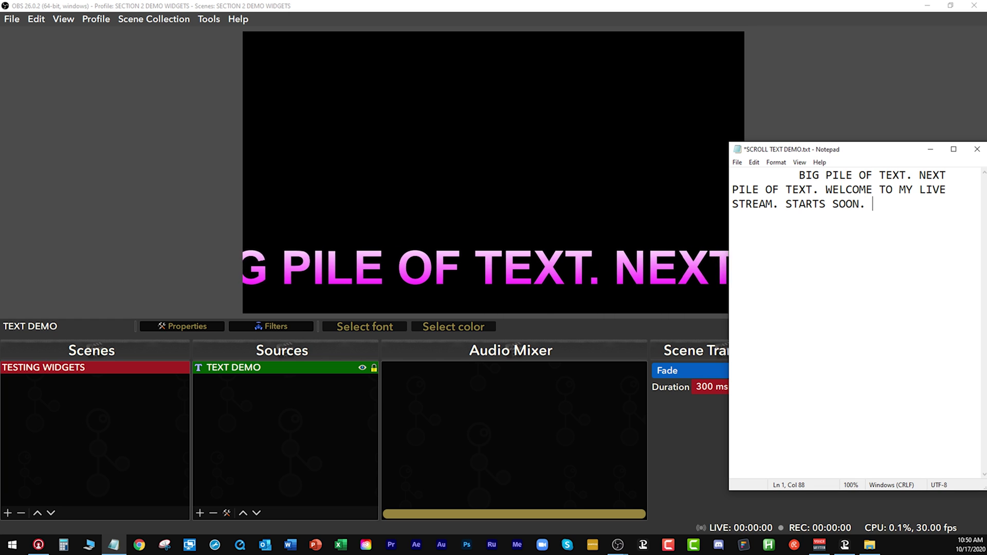
{"action": "type", "text": "TH"}
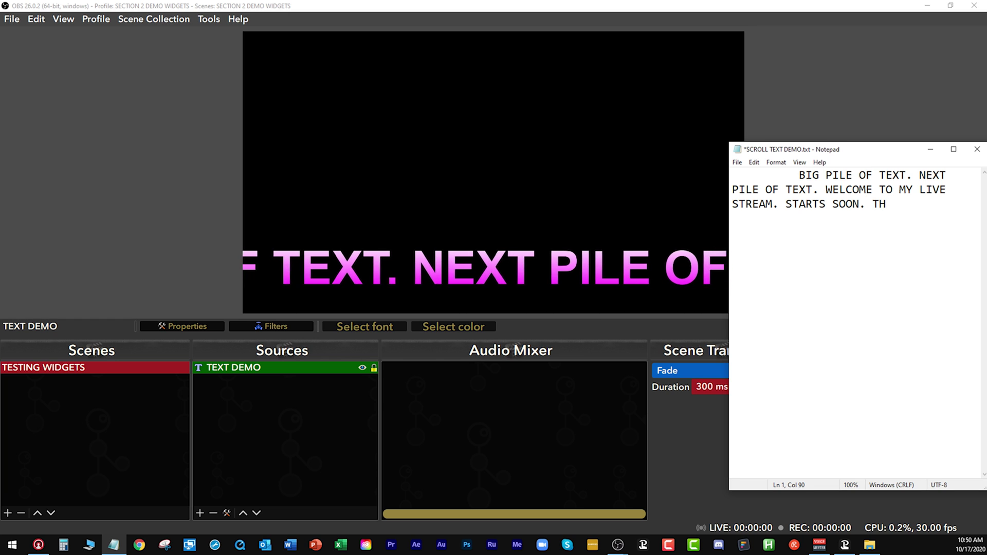
{"action": "type", "text": "ANKS FOR JOIN"}
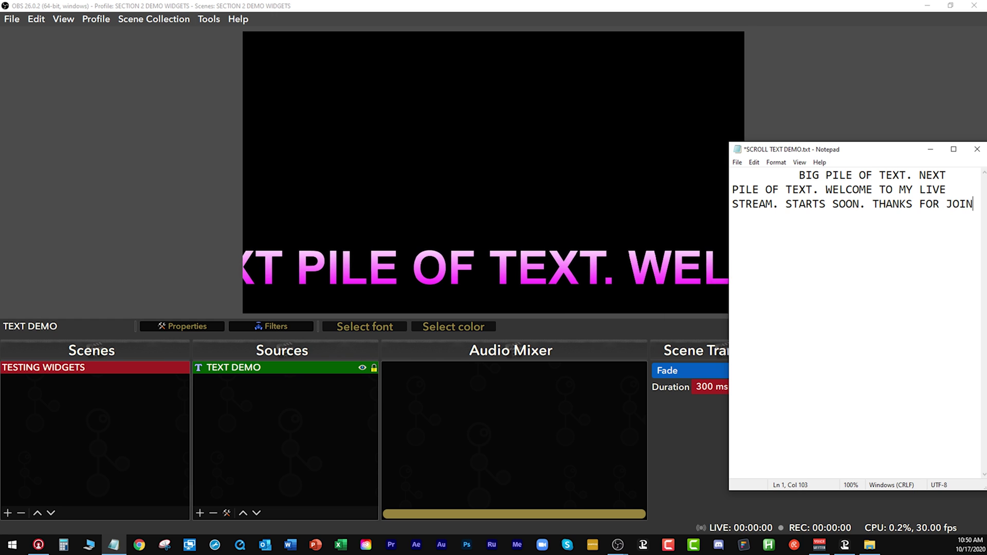
{"action": "key", "text": "BackSpace"}
{"action": "type", "text": "OIM"}
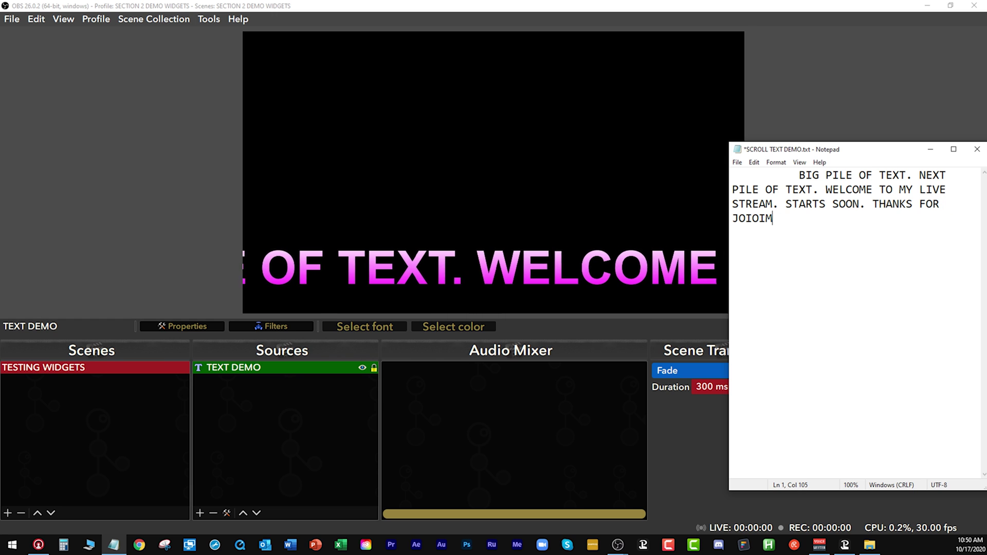
{"action": "key", "text": "BackSpace"}
{"action": "key", "text": "BackSpace"}
{"action": "key", "text": "BackSpace"}
{"action": "type", "text": "NING ME!"}
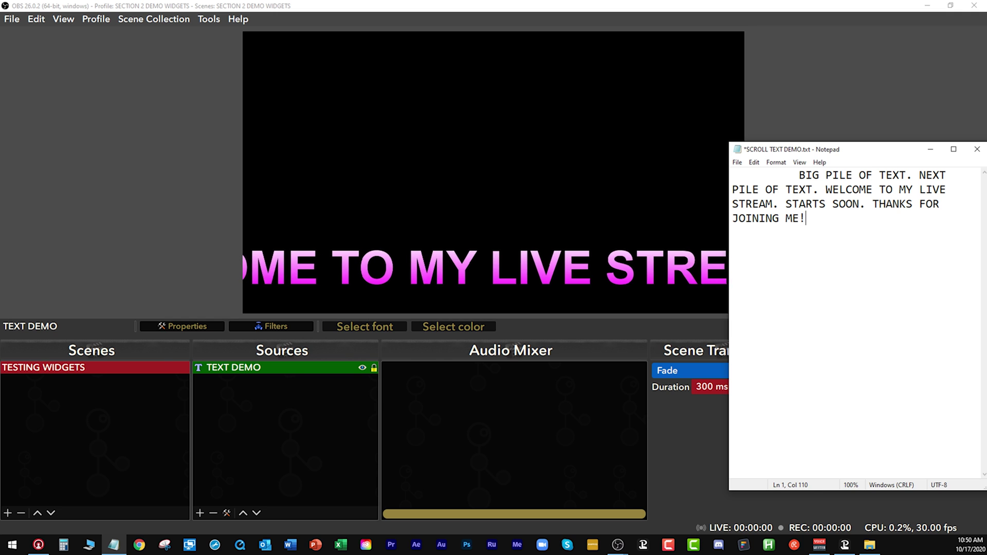
Step: Save SCROLL TEXT DEMO.txt, then move Notepad aside and minimize it to reveal OBS
{"action": "key", "text": "ctrl+s"}
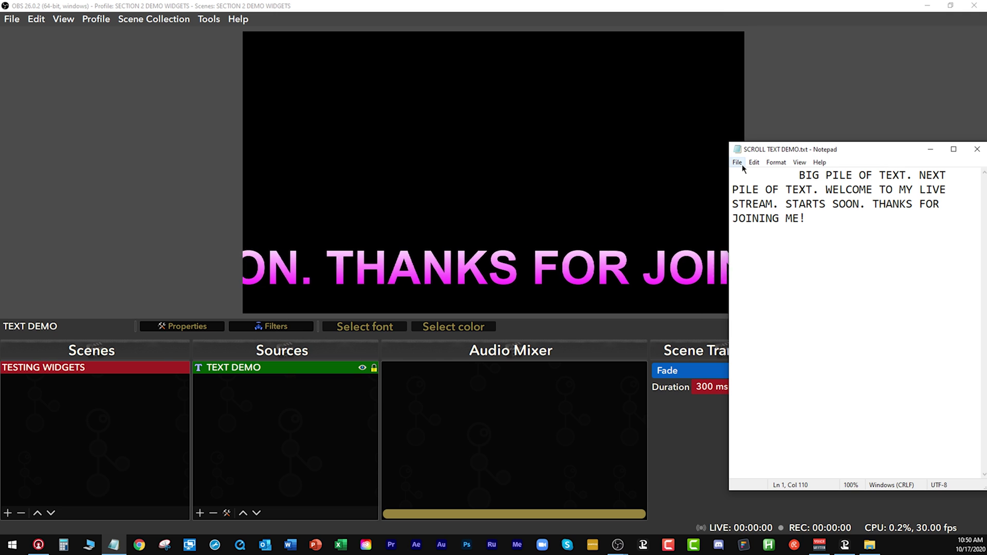
{"action": "left_click_drag", "start_coordinate": [866, 154], "coordinate": [243, 155]}
{"action": "left_click", "coordinate": [311, 149]}
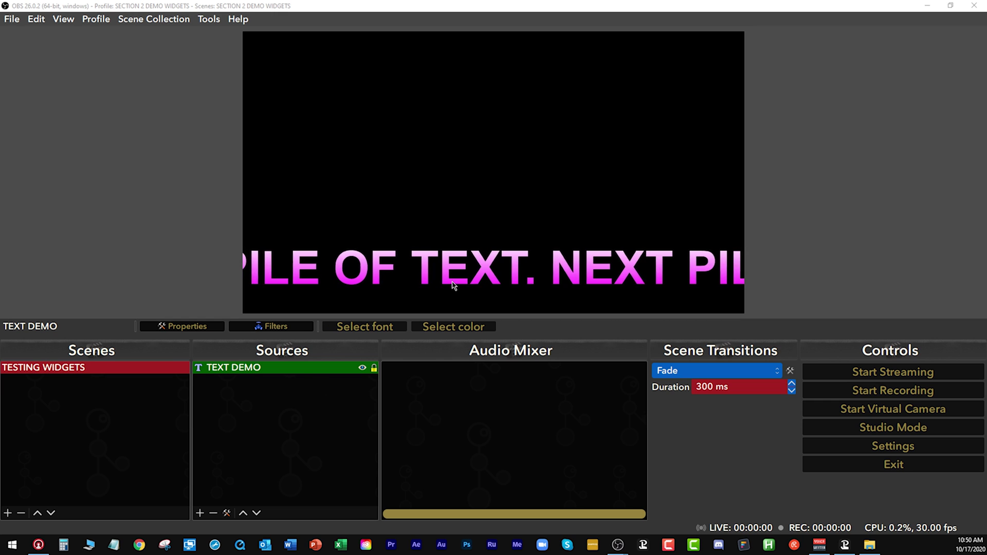
Step: Unlock the TEXT DEMO source and shrink its scrolling text box, moving it left and down
{"action": "left_click", "coordinate": [374, 368]}
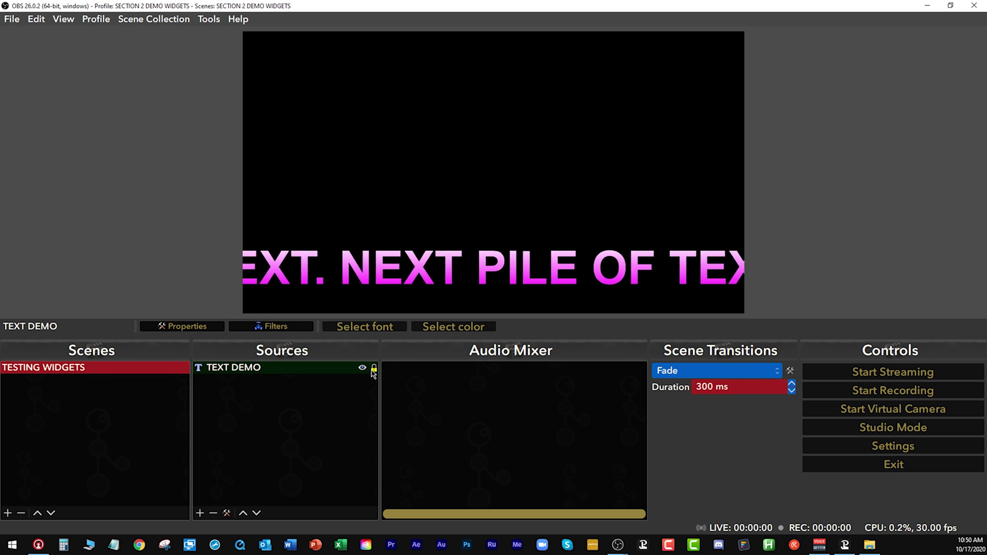
{"action": "left_click", "coordinate": [276, 291]}
{"action": "left_click_drag", "start_coordinate": [240, 296], "coordinate": [588, 274]}
{"action": "left_click_drag", "start_coordinate": [694, 268], "coordinate": [373, 277]}
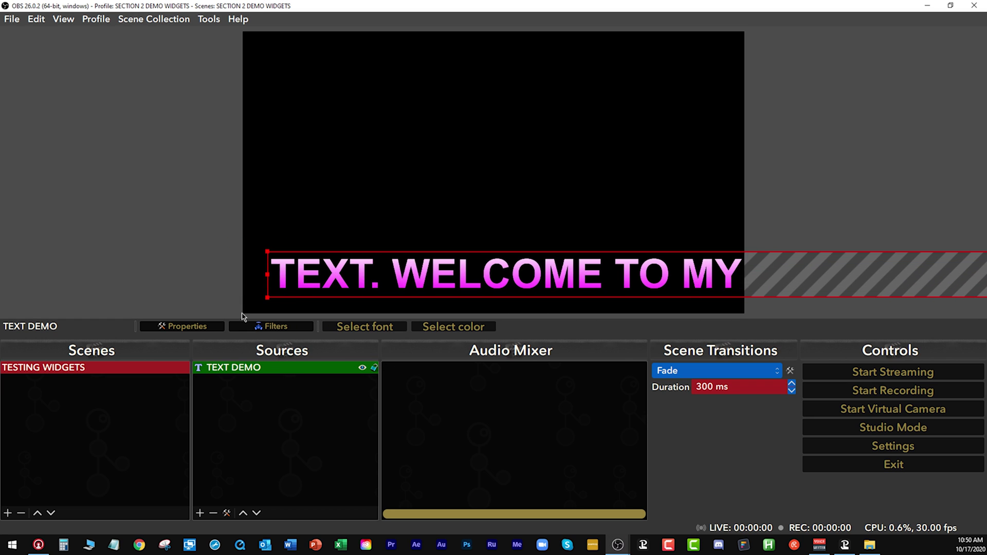
{"action": "left_click_drag", "start_coordinate": [268, 296], "coordinate": [838, 247]}
Step: Shrink the ticker further, place it along the canvas bottom edge, and deselect it
{"action": "left_click_drag", "start_coordinate": [916, 255], "coordinate": [347, 265]}
{"action": "left_click_drag", "start_coordinate": [270, 281], "coordinate": [634, 263]}
{"action": "left_click_drag", "start_coordinate": [721, 264], "coordinate": [309, 295]}
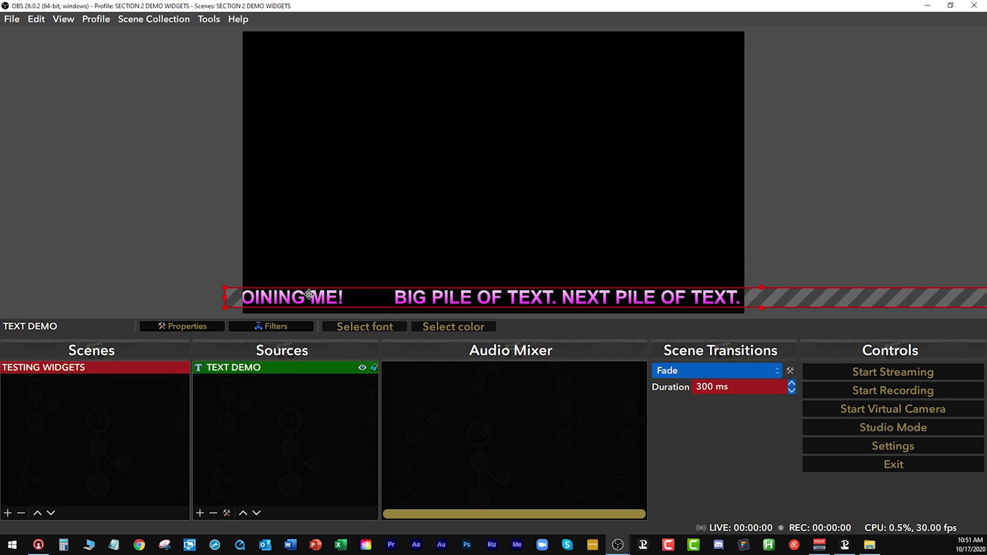
{"action": "left_click", "coordinate": [228, 240]}
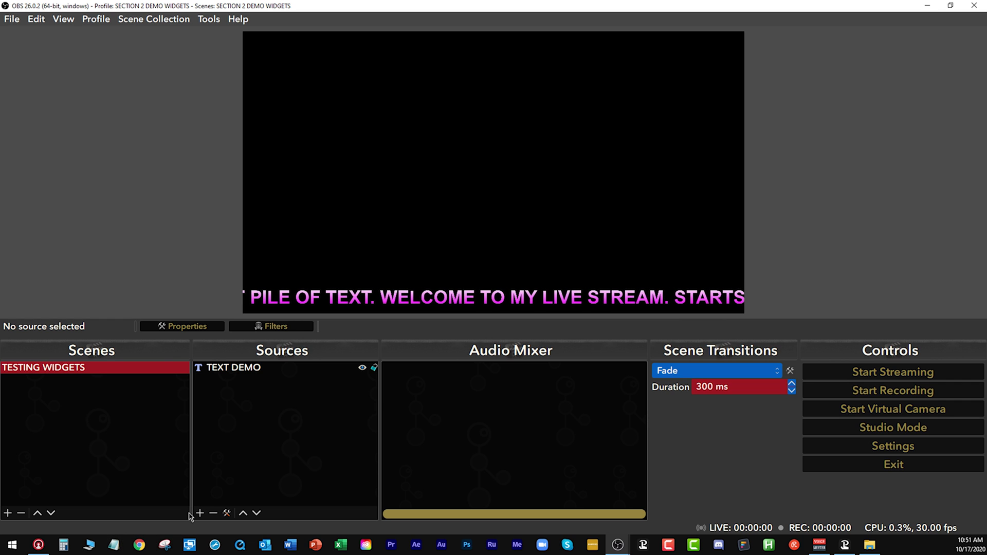
{"action": "left_click", "coordinate": [89, 544]}
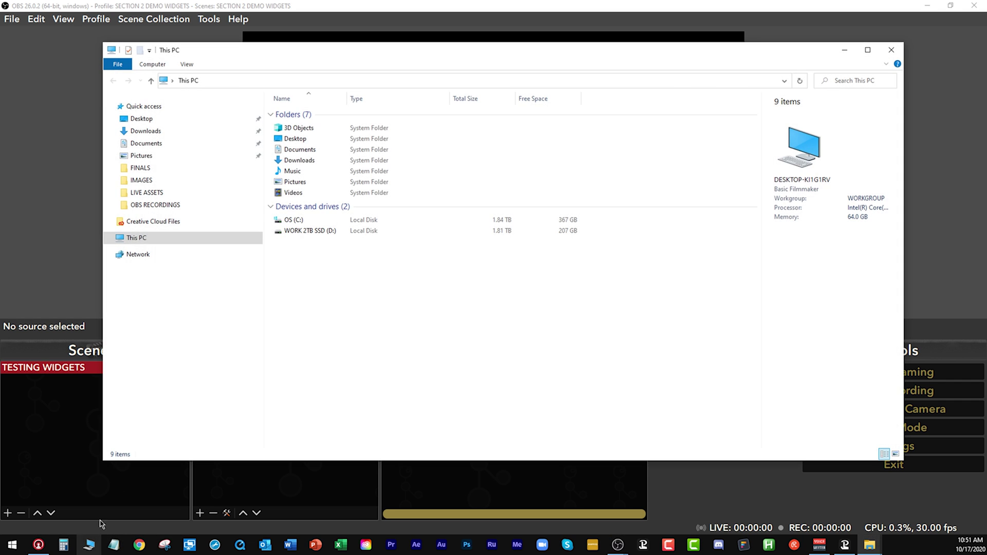
{"action": "left_click", "coordinate": [150, 120]}
{"action": "double_click", "coordinate": [349, 146]}
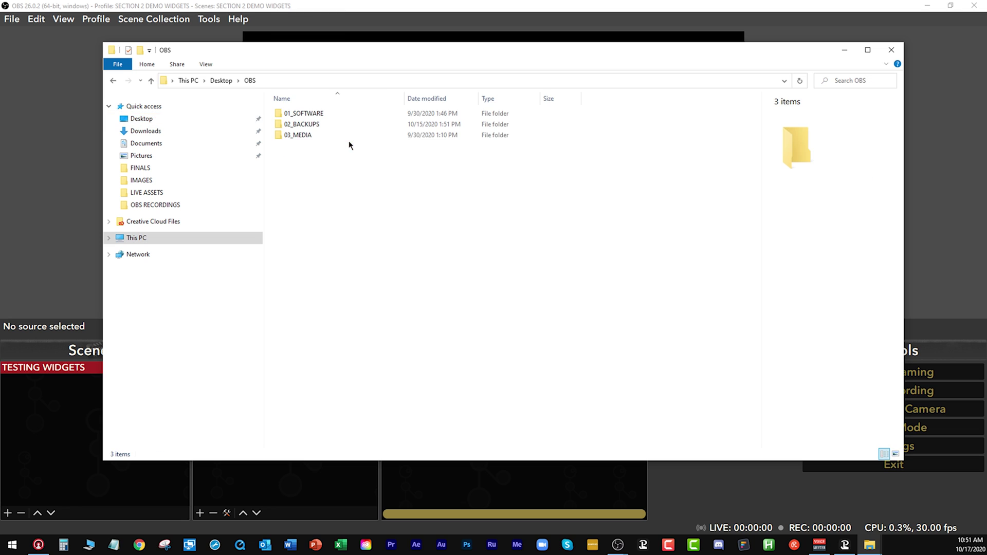
{"action": "double_click", "coordinate": [312, 135]}
{"action": "double_click", "coordinate": [312, 146]}
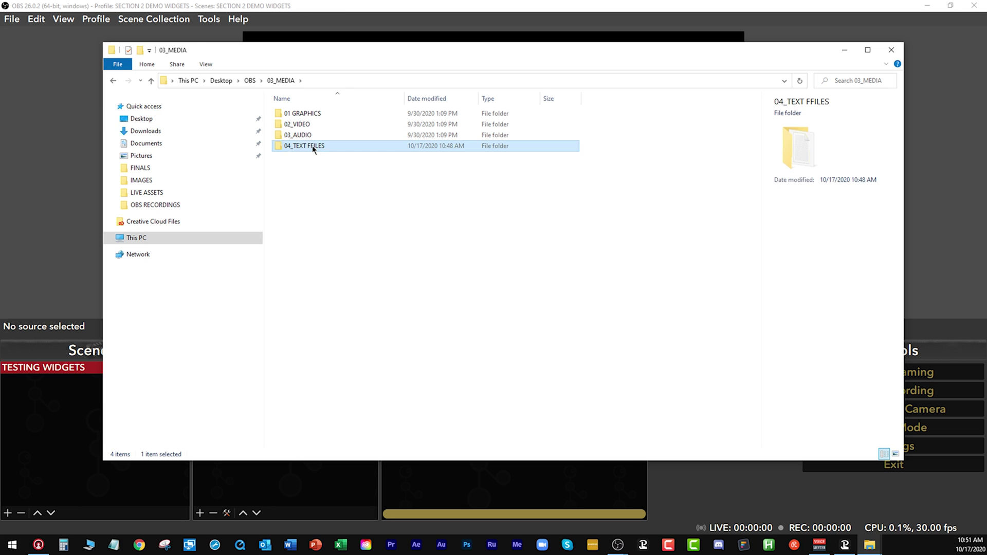
{"action": "left_click", "coordinate": [276, 113]}
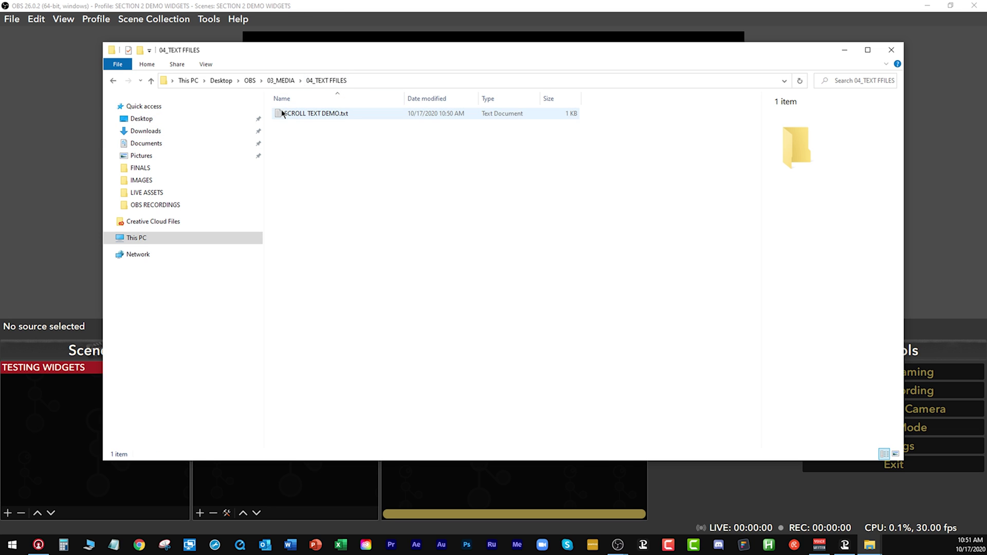
{"action": "double_click", "coordinate": [282, 113]}
{"action": "left_click", "coordinate": [891, 50]}
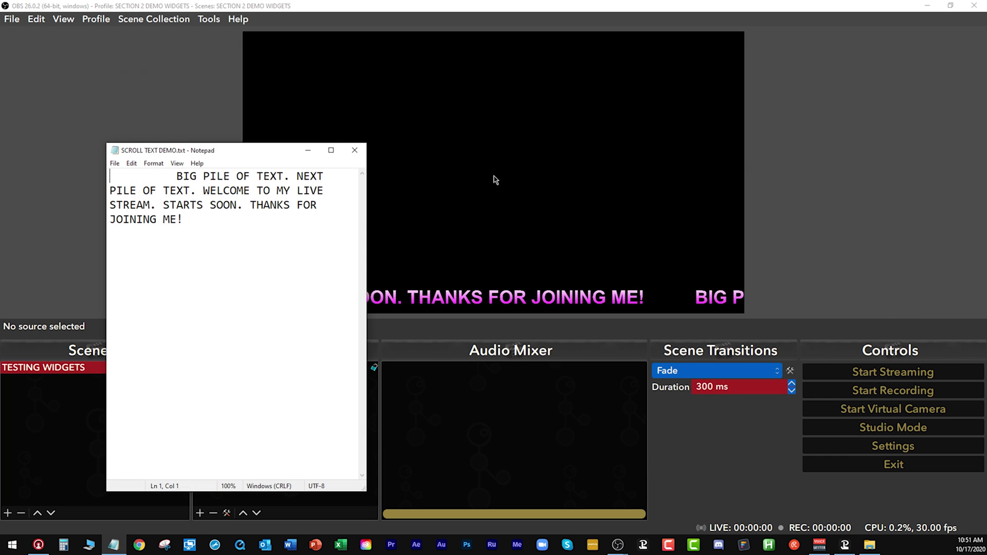
{"action": "left_click_drag", "start_coordinate": [290, 154], "coordinate": [178, 143]}
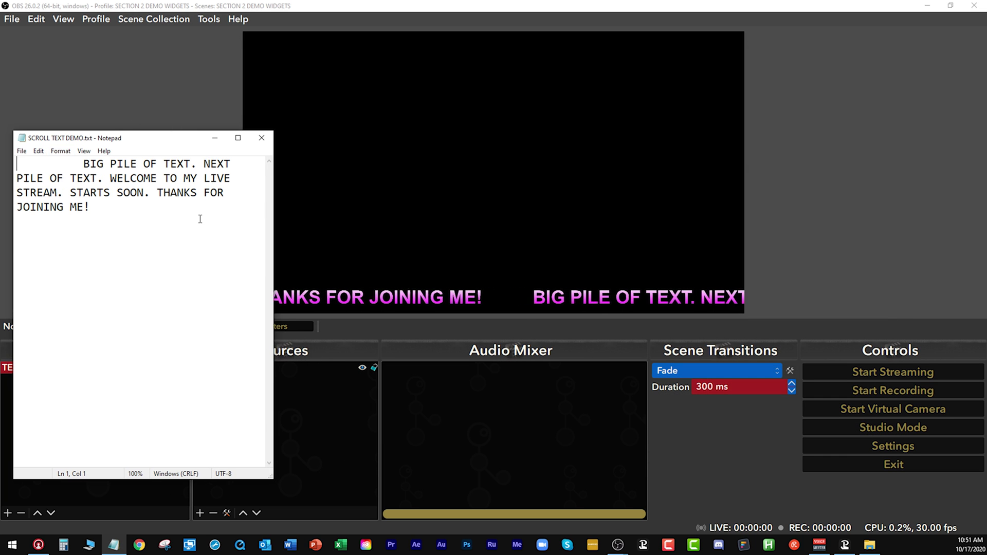
{"action": "double_click", "coordinate": [131, 178]}
{"action": "left_click", "coordinate": [131, 177]}
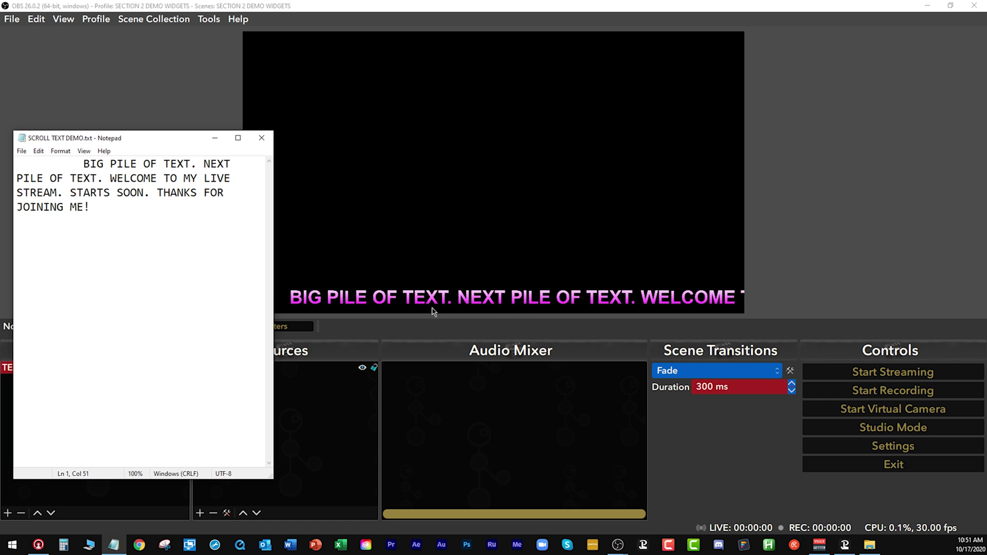
{"action": "left_click", "coordinate": [262, 137]}
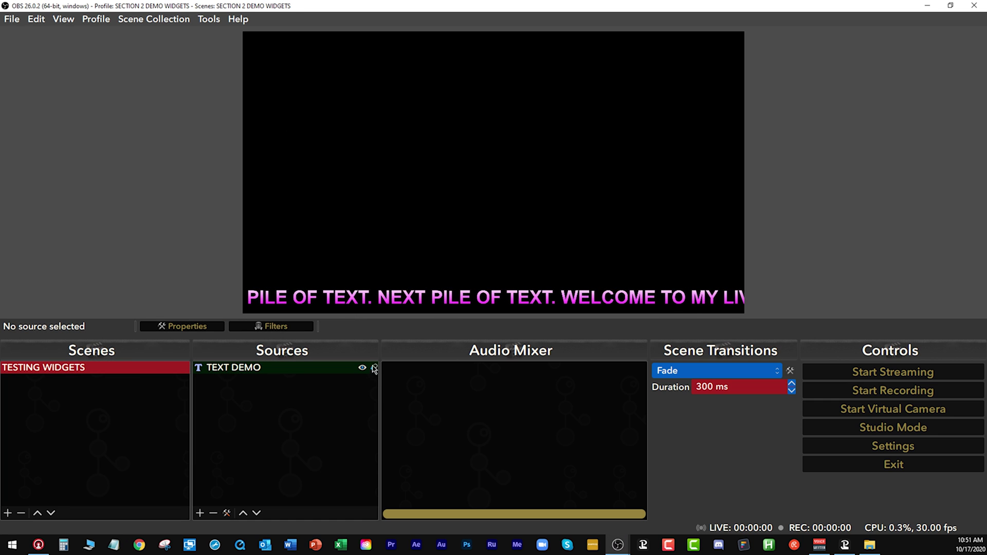
Step: Lock the TEXT DEMO source in the Sources dock so the bottom ticker stays fixed
{"action": "left_click", "coordinate": [374, 369]}
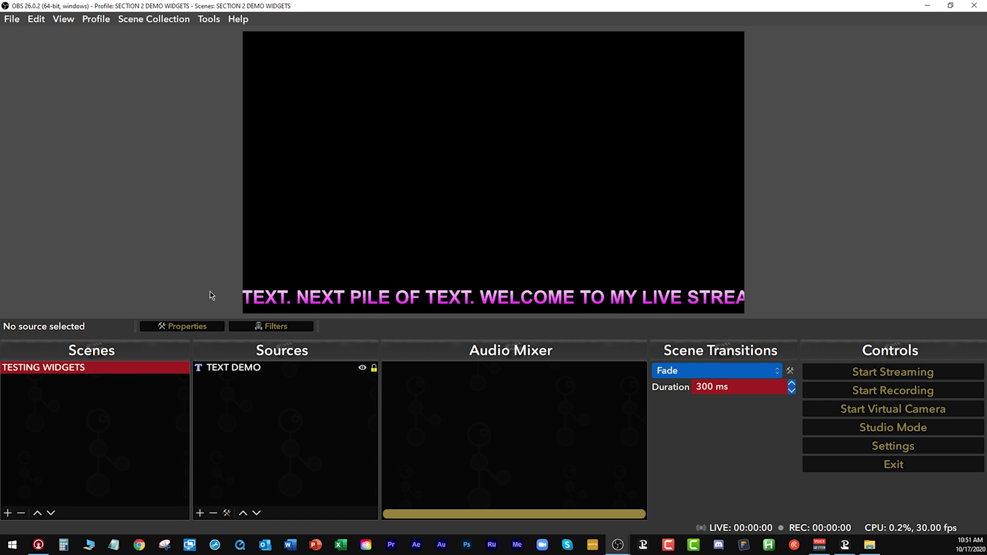